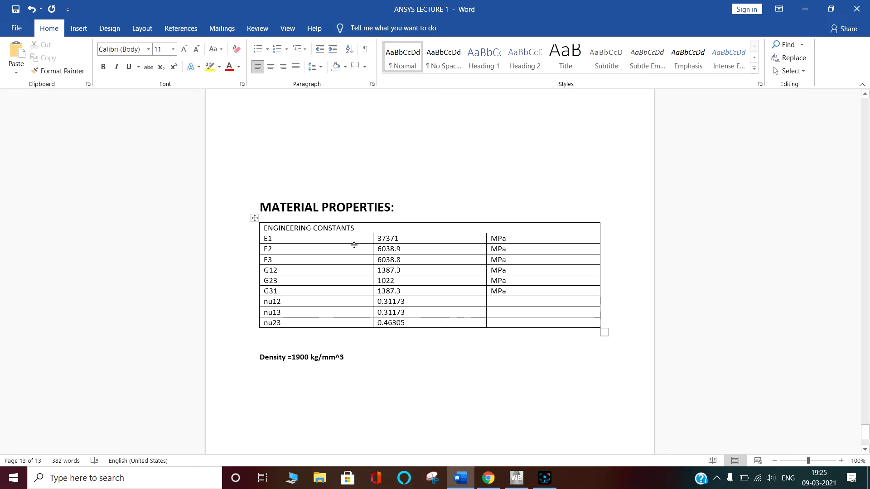
Step: Switch to ANSYS Workbench and add a Static Structural system named "Material property" to the project schematic
click(517, 478)
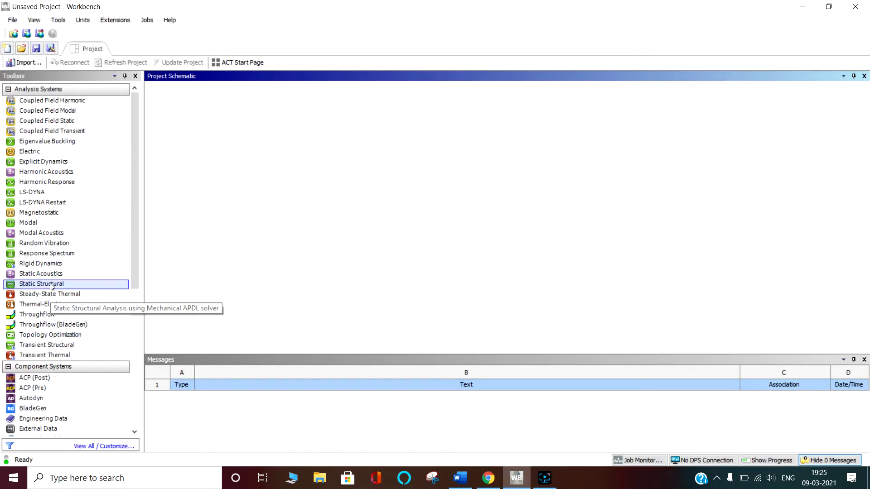
drag(50, 285, 209, 142)
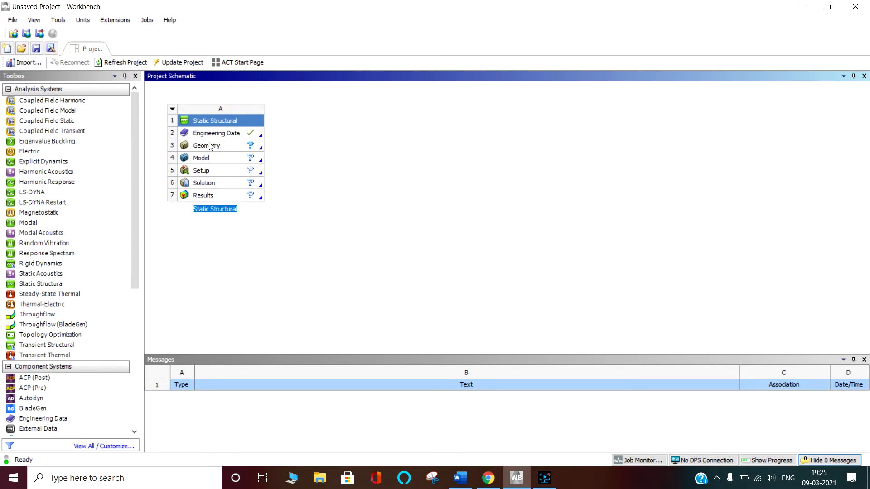
text(Material property)
click(209, 145)
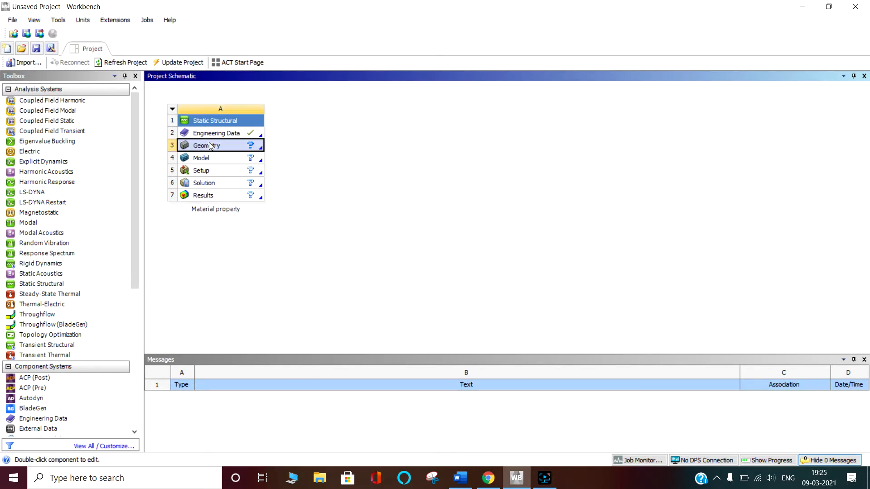
click(309, 209)
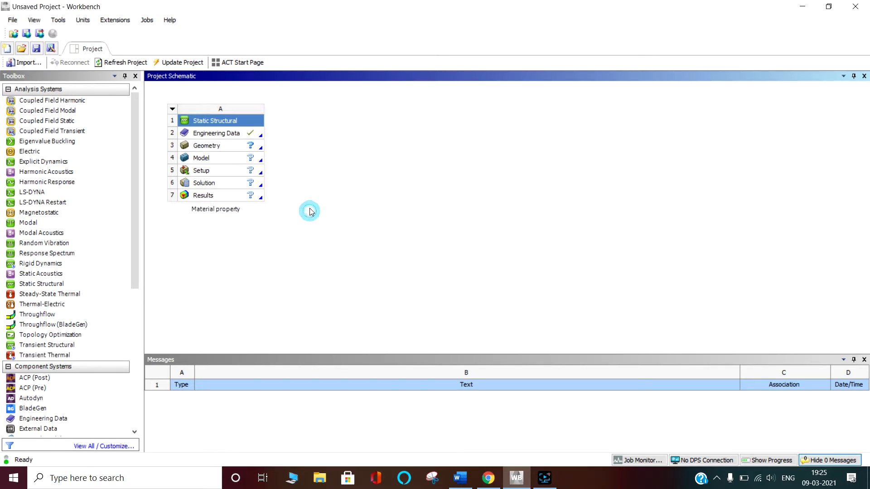
Step: Open the system's Engineering Data, try suppressing and restoring Structural Steel, and review that material's properties
double_click(225, 134)
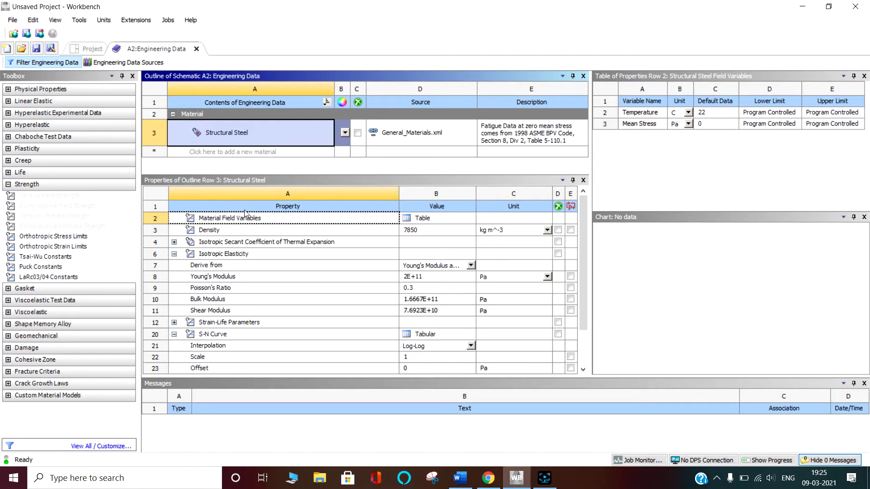
click(358, 133)
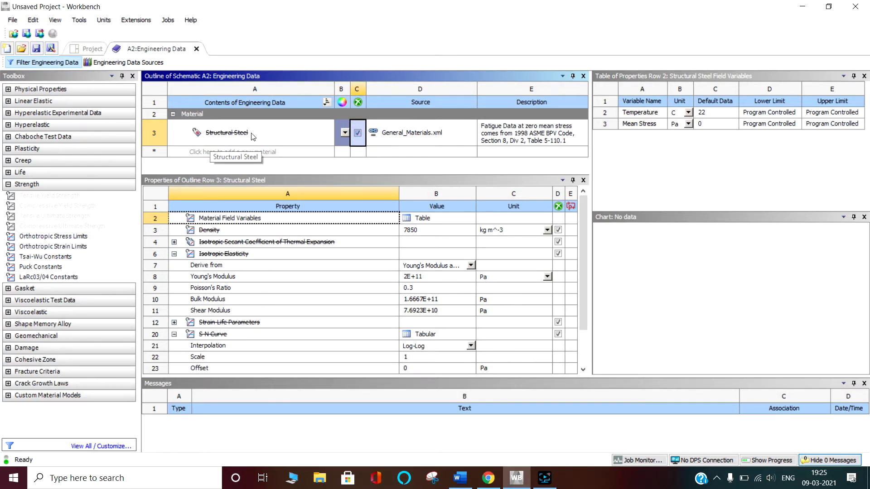
click(358, 134)
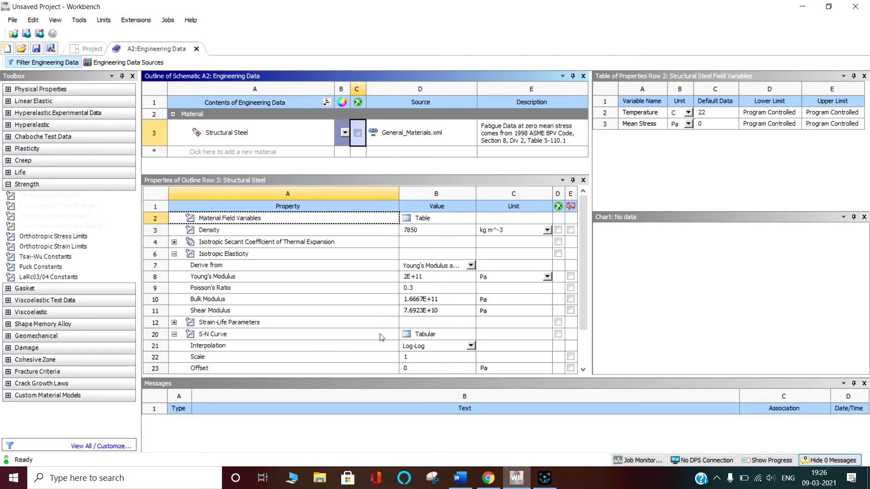
scroll(337, 311, down, 3)
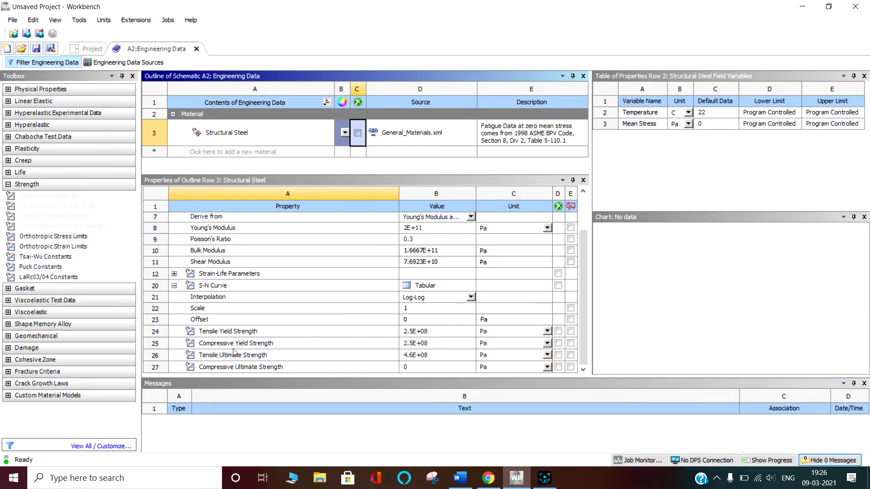
scroll(337, 324, up, 3)
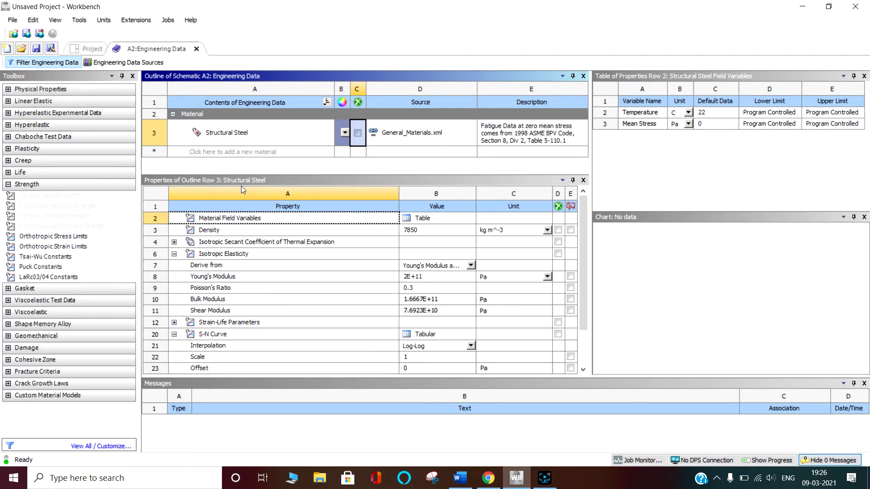
Step: Show the Engineering Data Sources and add Polyethylene from the General Materials library to the project's engineering data
click(115, 66)
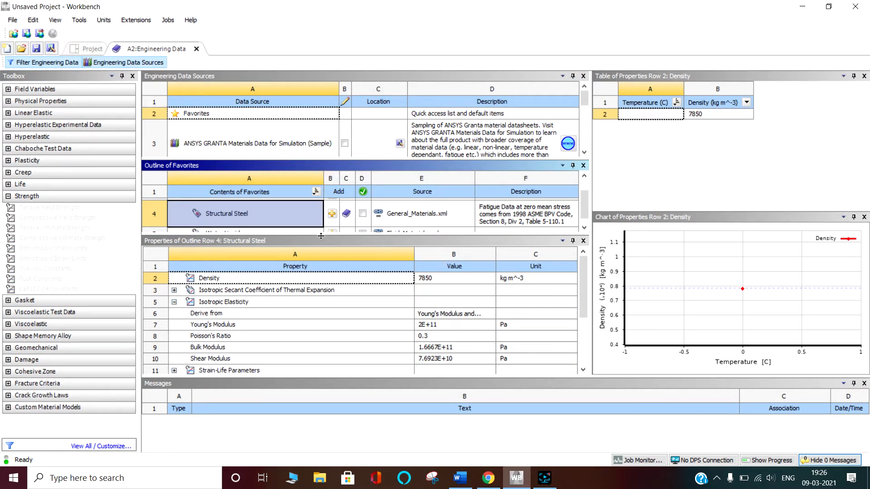
drag(325, 242, 343, 293)
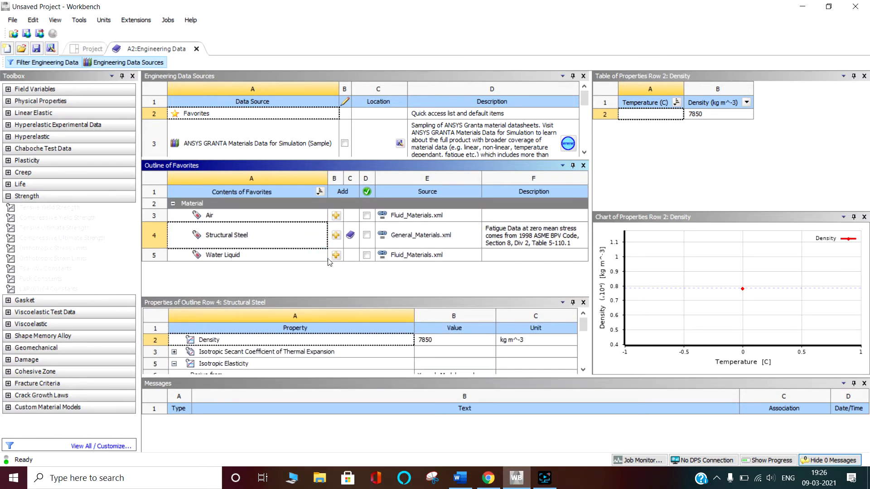
drag(269, 162, 267, 190)
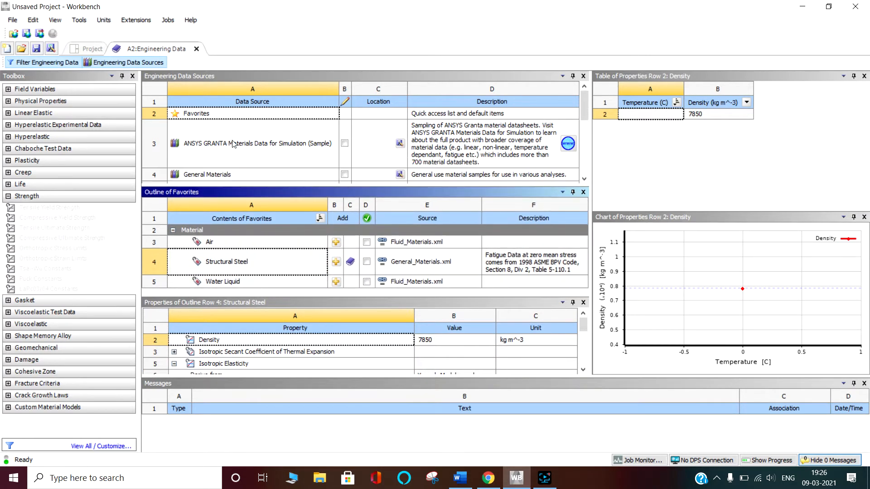
scroll(249, 175, down, 2)
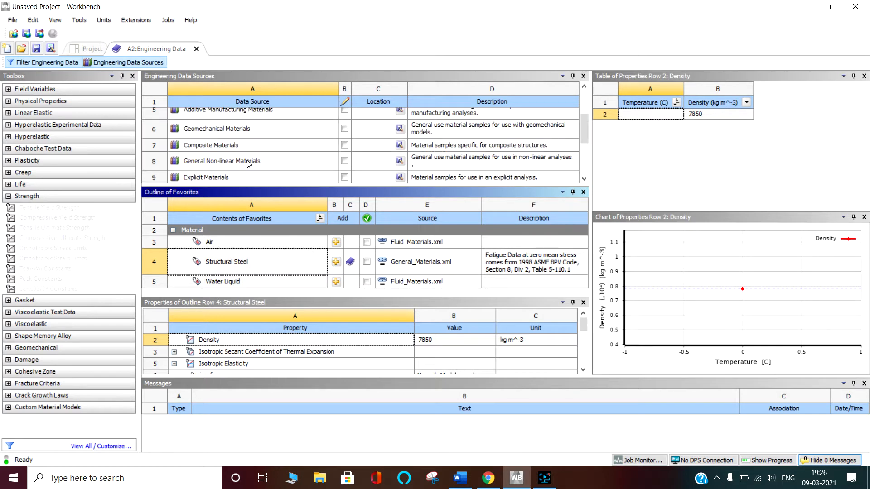
scroll(241, 161, down, 1)
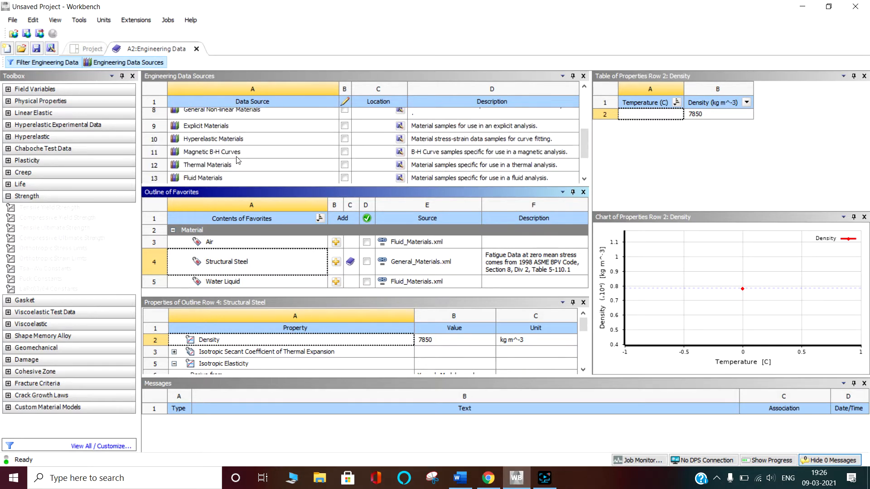
scroll(237, 160, down, 1)
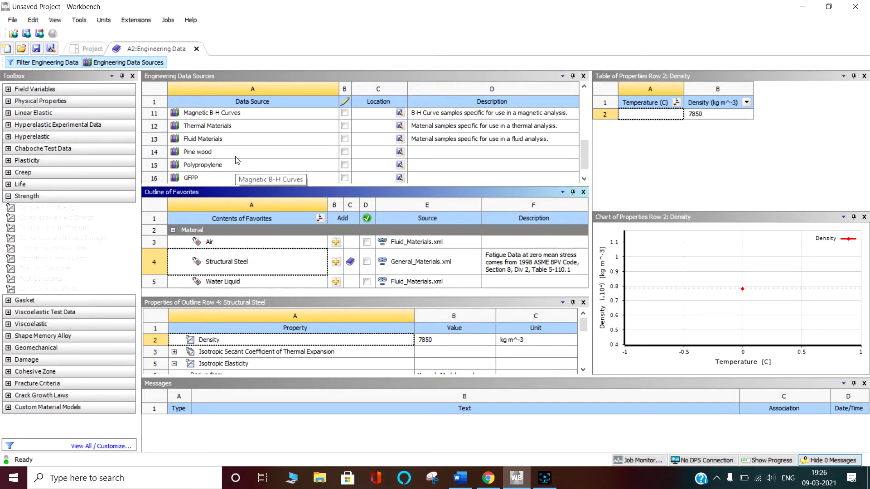
scroll(236, 159, up, 3)
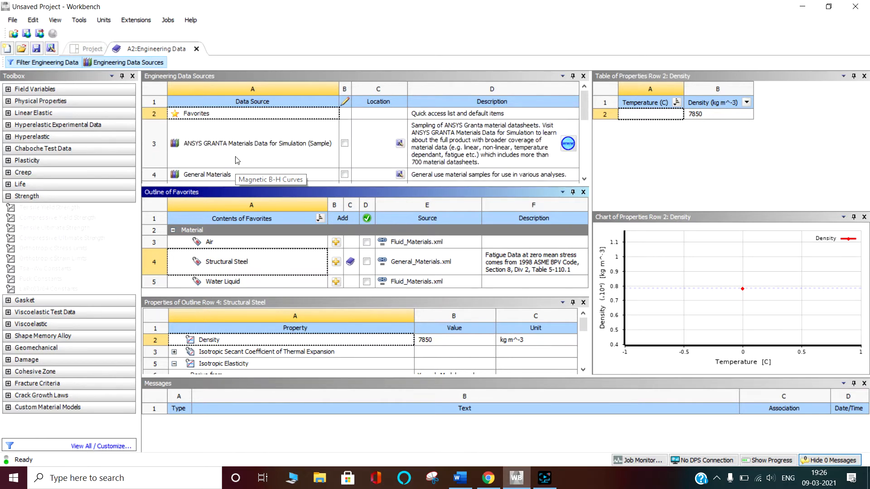
click(217, 176)
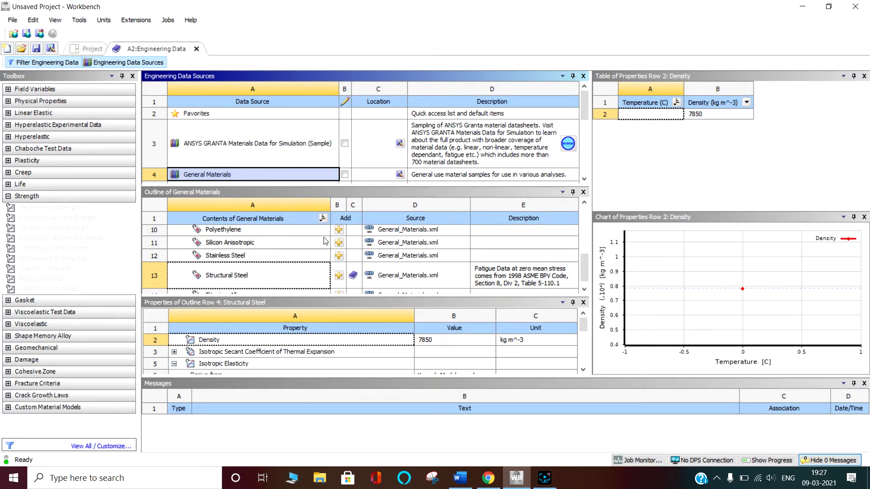
click(339, 231)
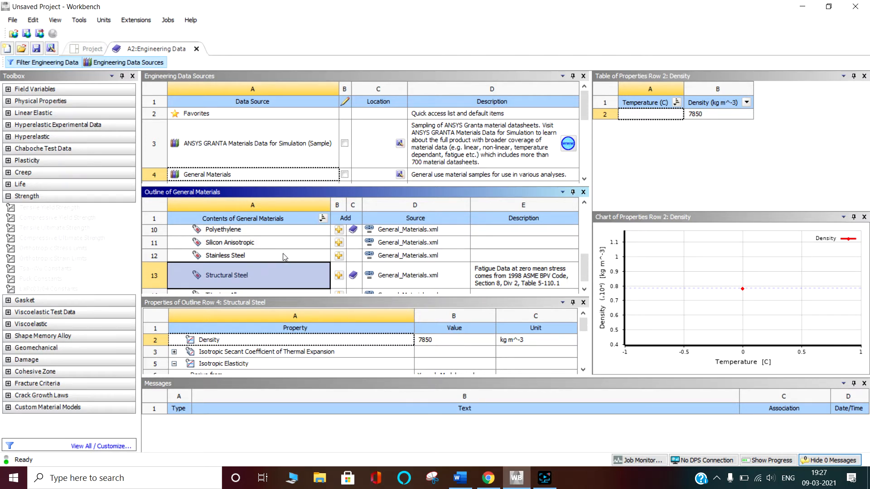
Step: Examine the General Materials list and the properties of Polyethylene
scroll(311, 249, down, 1)
drag(320, 297, 319, 245)
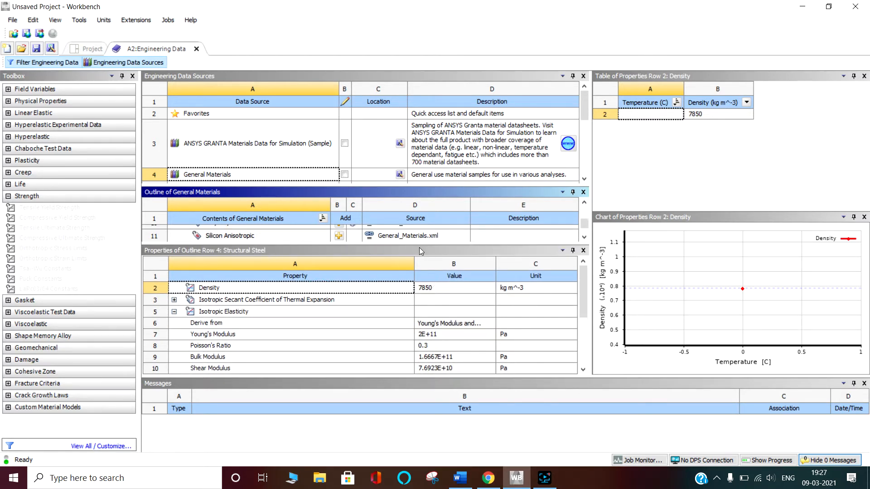
drag(417, 246, 418, 274)
scroll(347, 258, up, 3)
scroll(348, 259, down, 3)
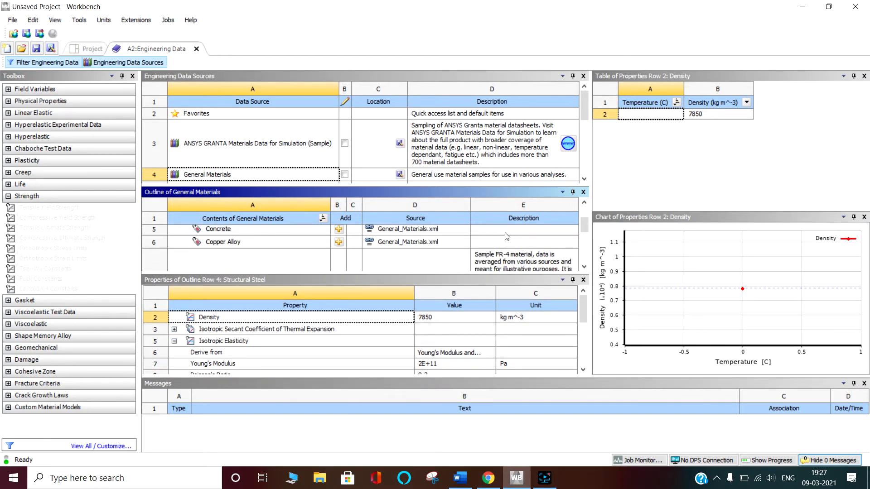
drag(585, 224, 585, 212)
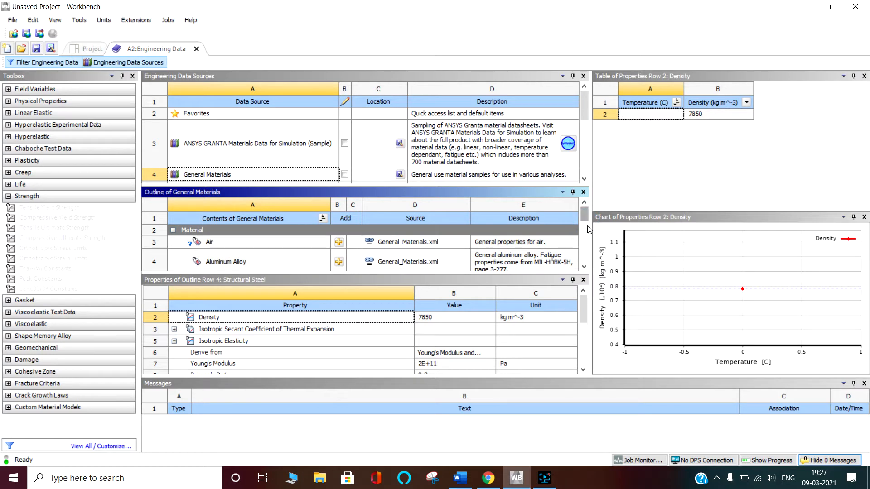
click(585, 267)
drag(584, 269, 584, 269)
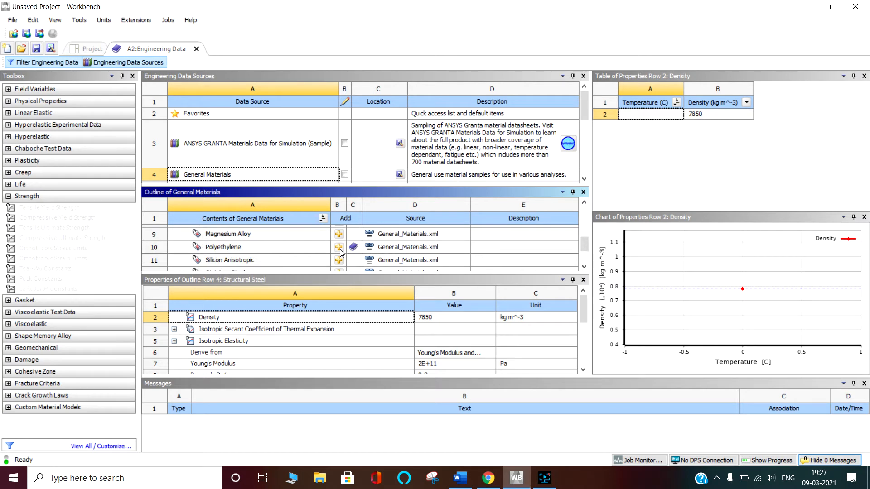
click(240, 249)
drag(305, 273, 309, 222)
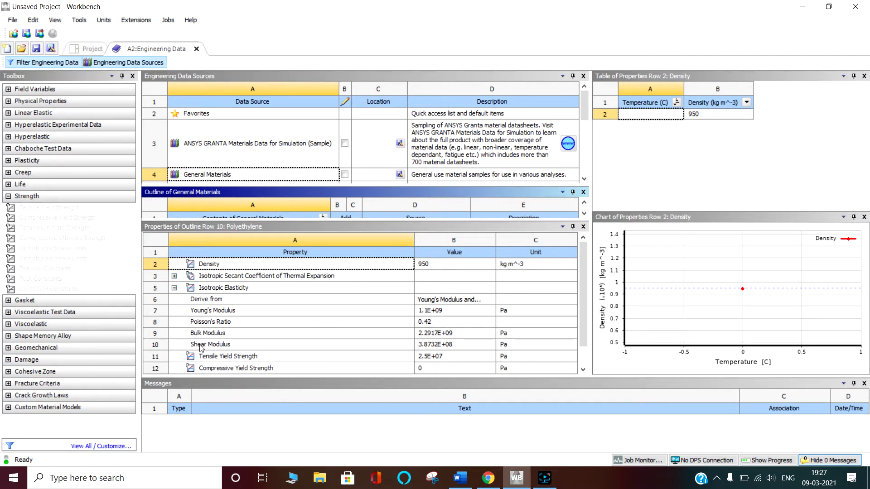
scroll(213, 342, down, 1)
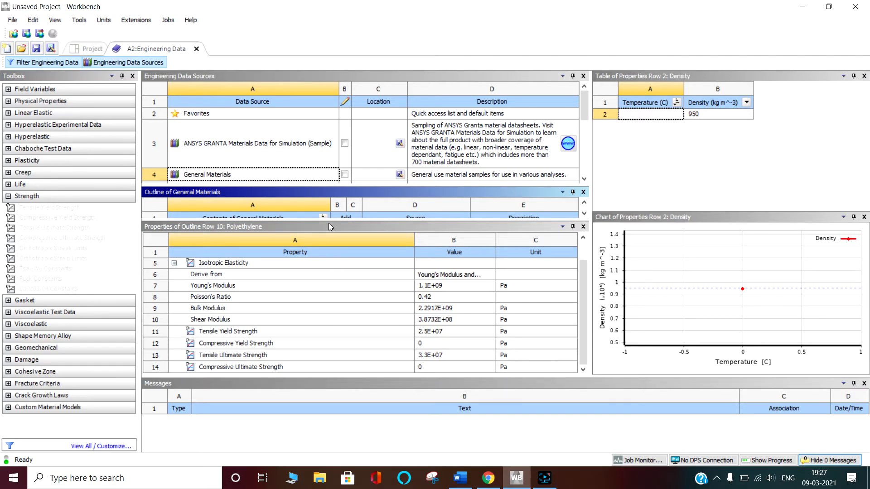
drag(329, 222, 325, 333)
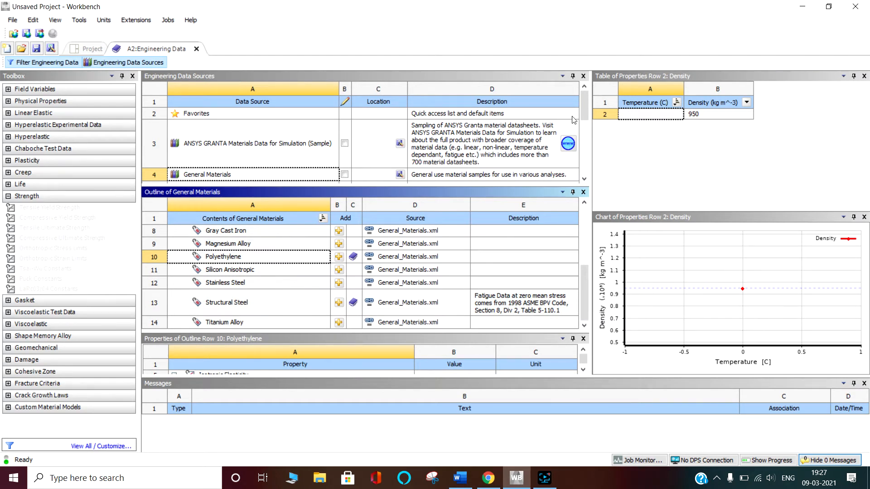
Step: Add a new library named "New material" at the end of the engineering data sources
drag(583, 105, 582, 182)
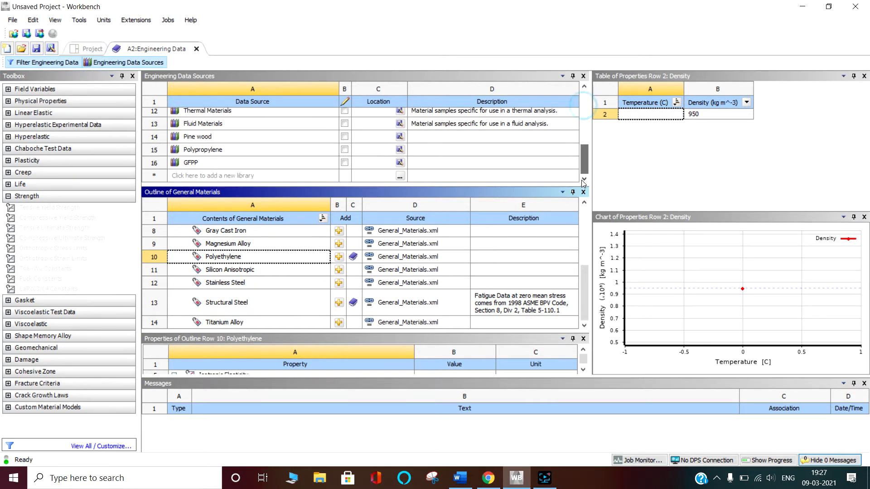
click(197, 177)
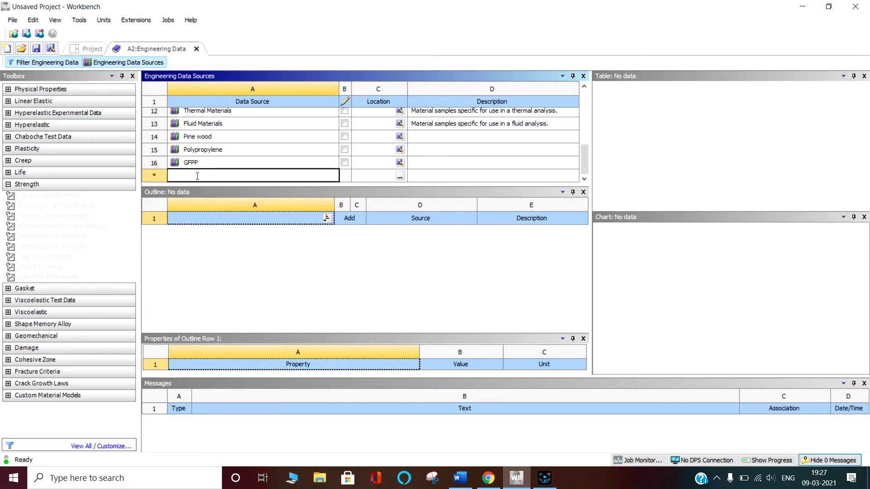
text(New material)
key(Return)
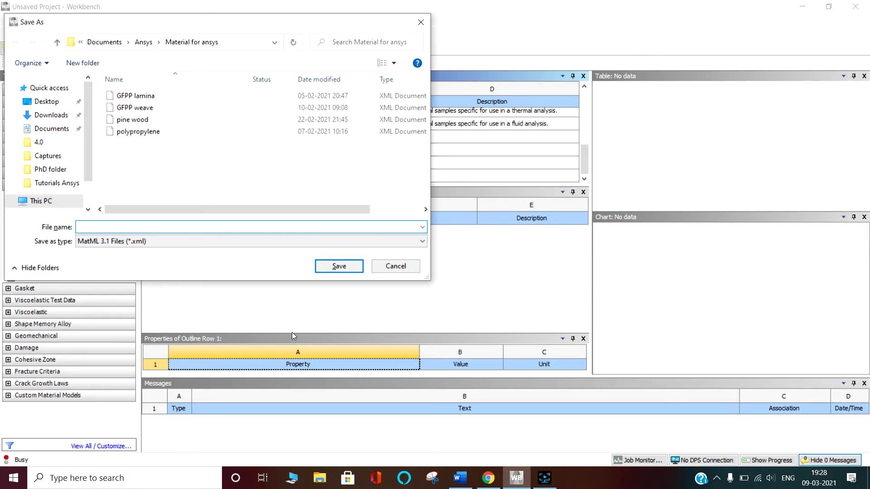
Step: Check the properties table in the Word document and save the new library in Workbench as "Glass fiber poluurethene" in the Material for ansys folder
click(460, 478)
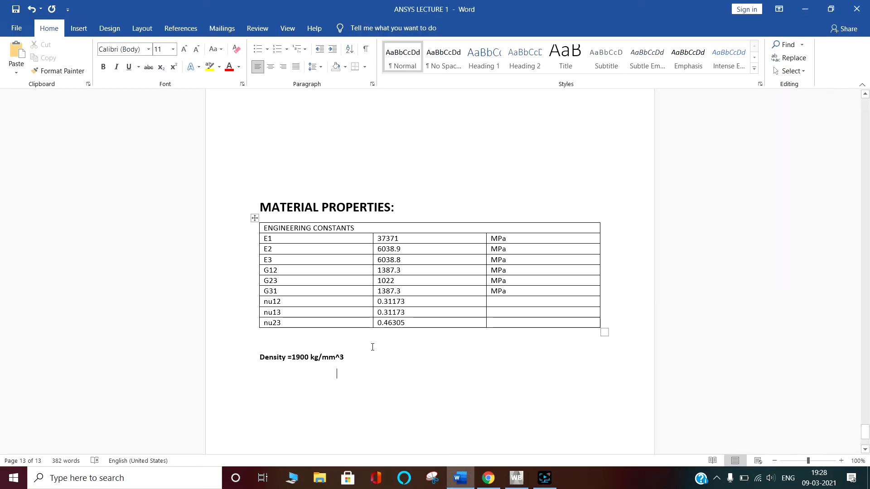
key(ctrl+s)
click(517, 482)
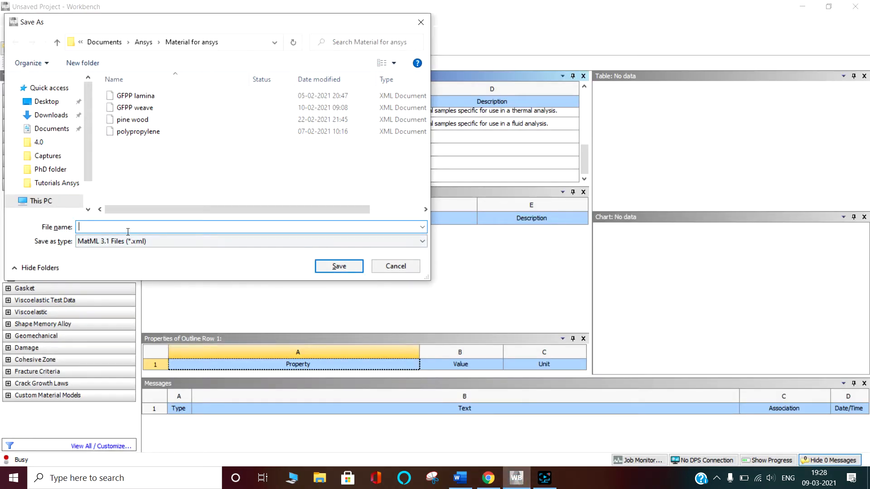
text(G)
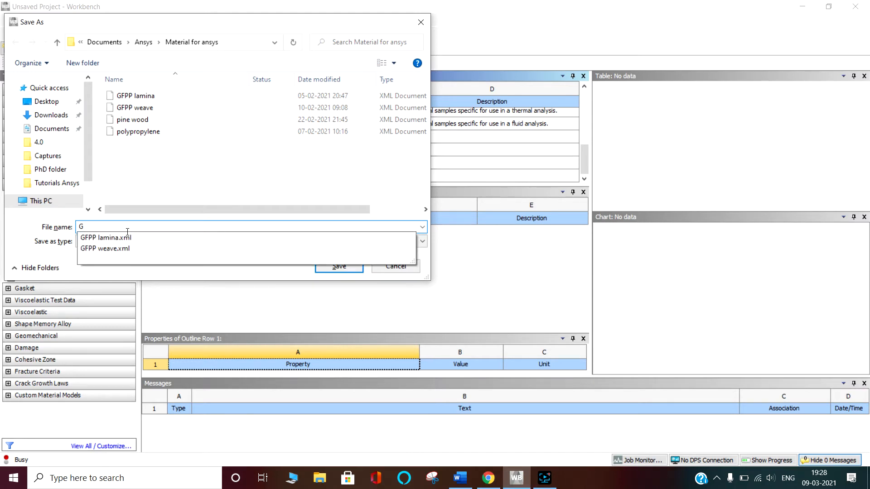
text(lass f)
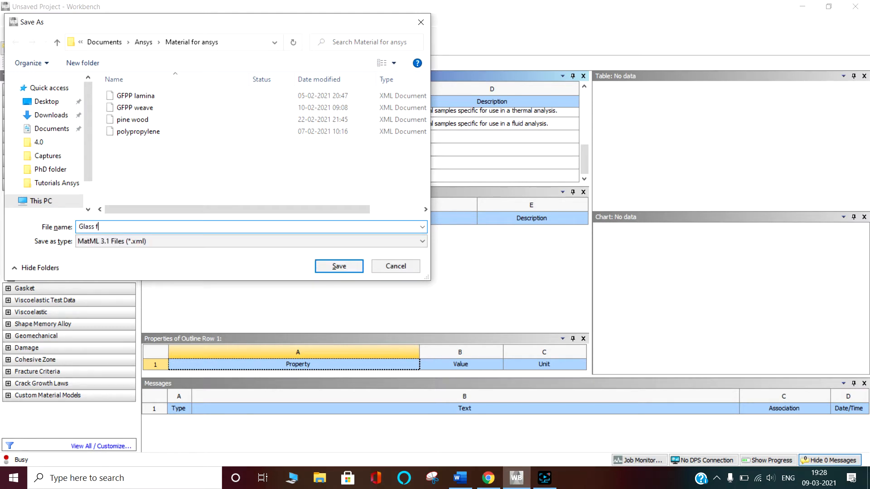
text(iber poluurethene)
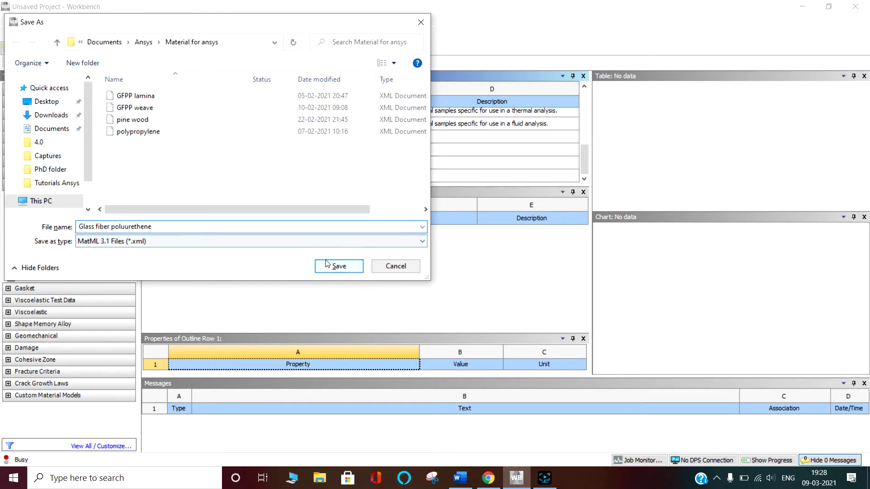
click(338, 268)
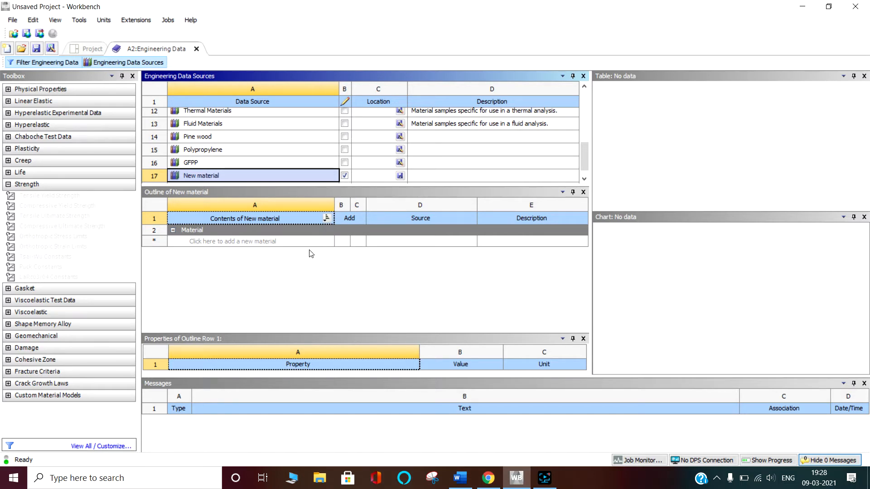
Step: Add a new material named "GFPU" to the contents of the New material library
click(226, 242)
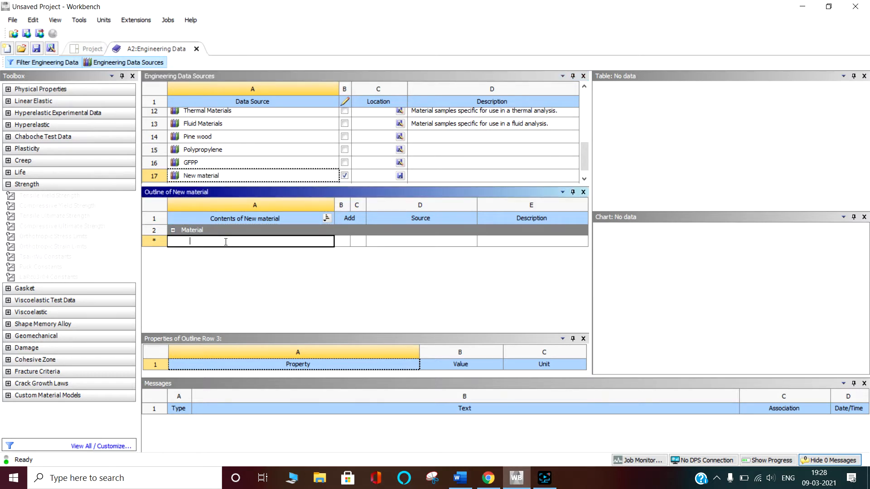
text(GF)
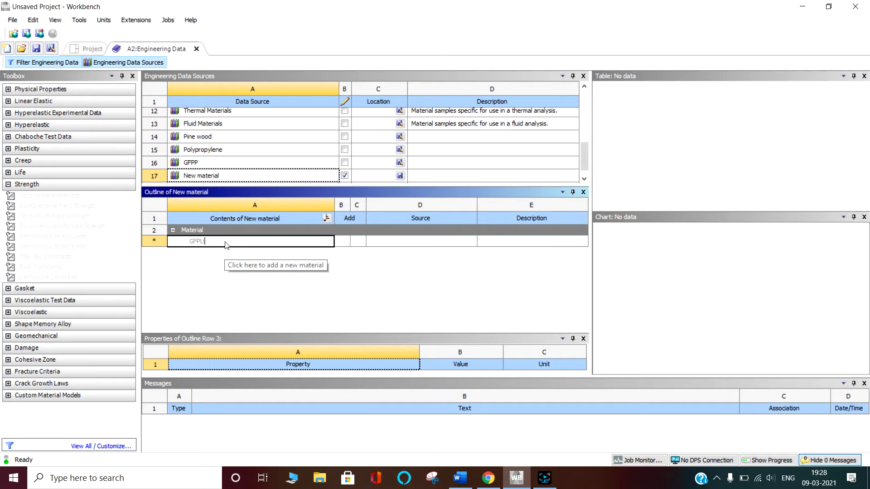
text(PU)
key(Return)
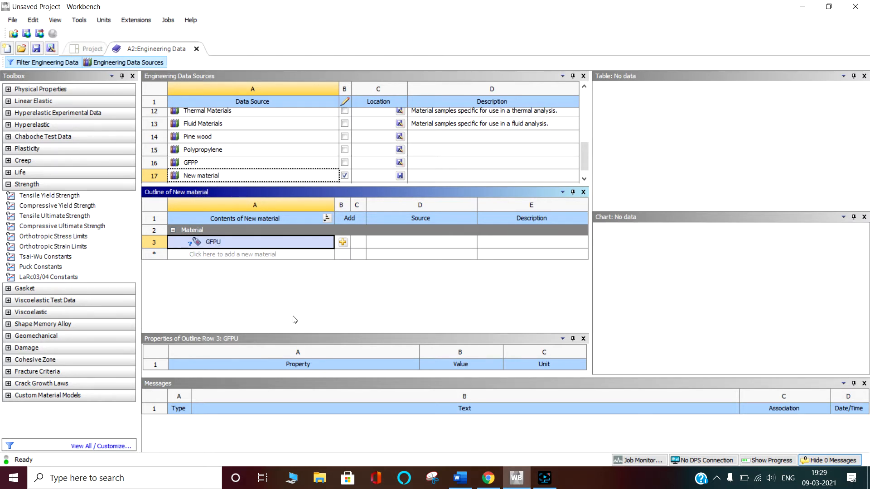
Step: Add the Density and Orthotropic Elasticity properties to the GFPU material
drag(294, 331, 272, 275)
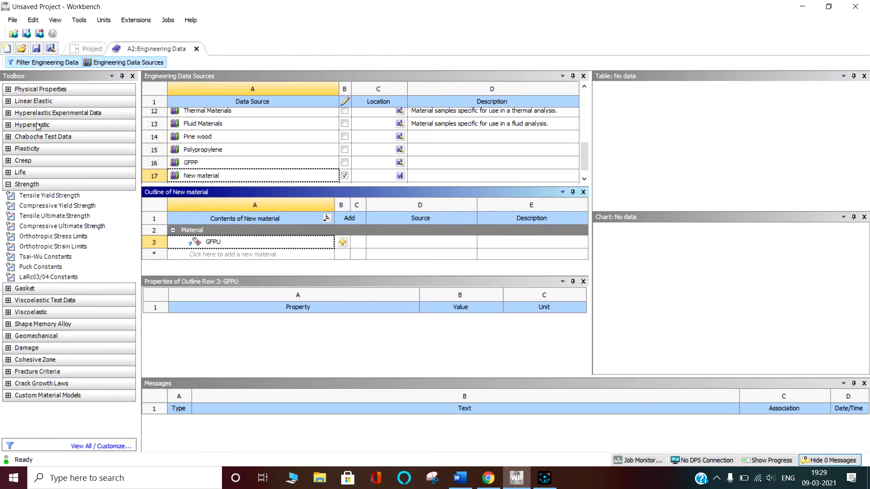
click(8, 89)
click(31, 101)
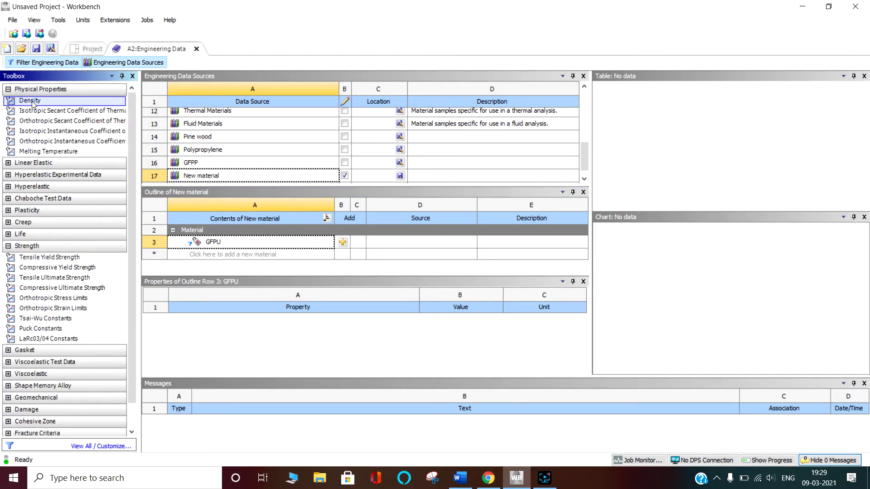
double_click(32, 103)
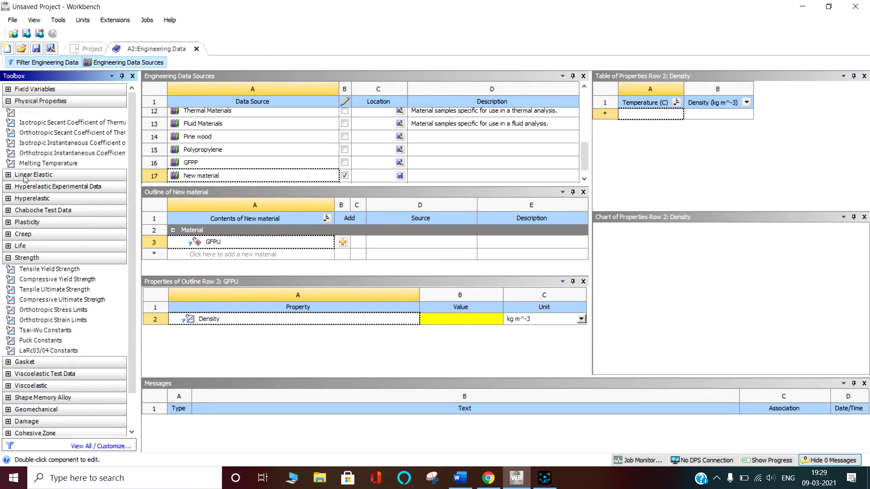
click(8, 175)
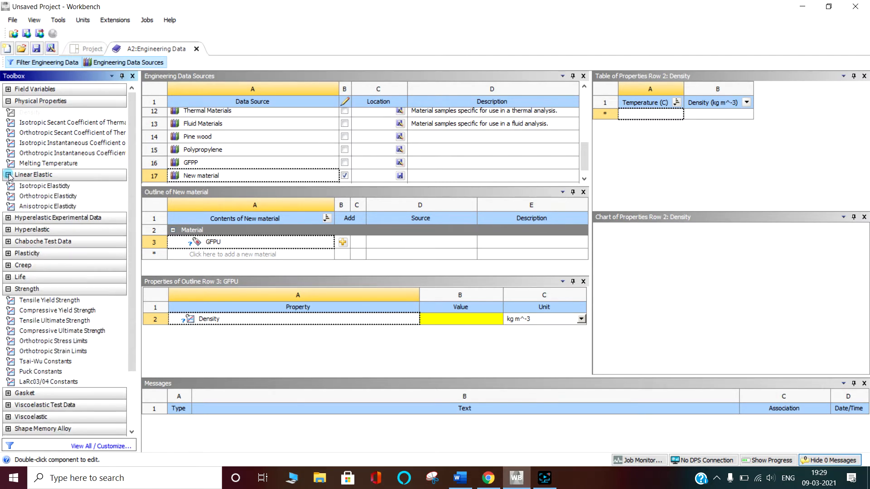
double_click(53, 198)
Step: Check the density in the Word document and set GFPU's density to 1900 kg m^-3 in Workbench
scroll(385, 348, down, 1)
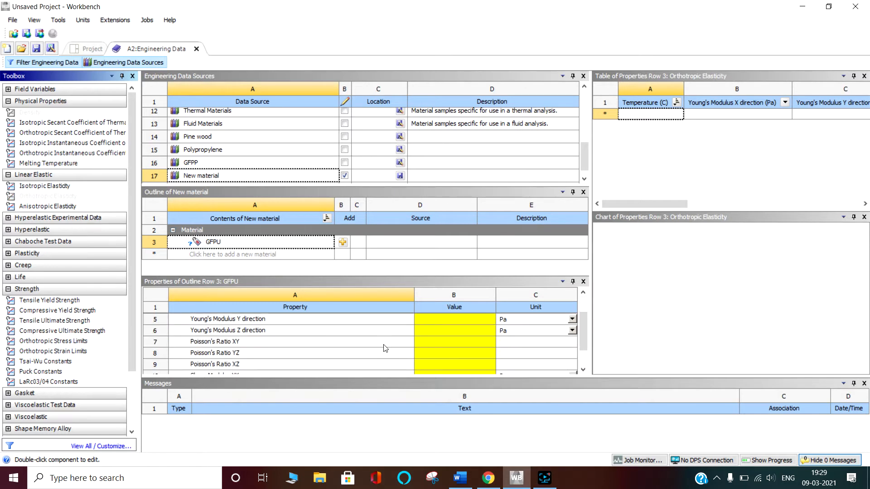
scroll(386, 348, down, 1)
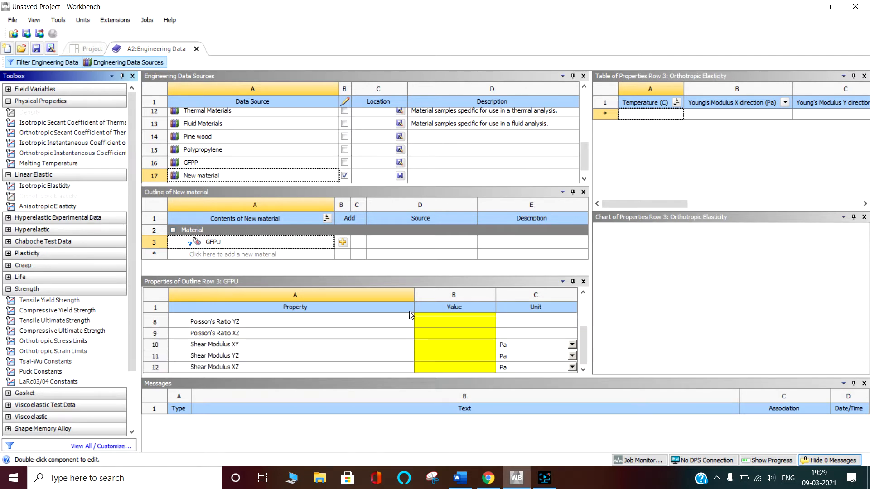
drag(348, 272, 348, 248)
scroll(580, 330, up, 2)
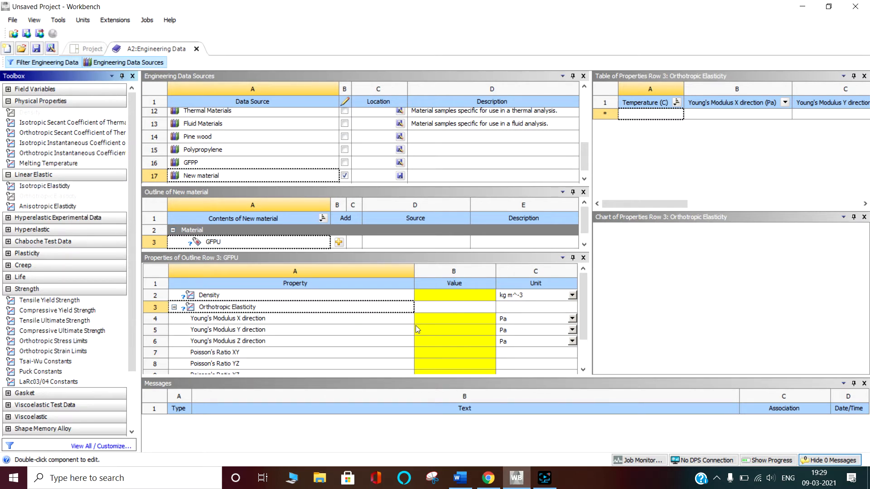
click(440, 298)
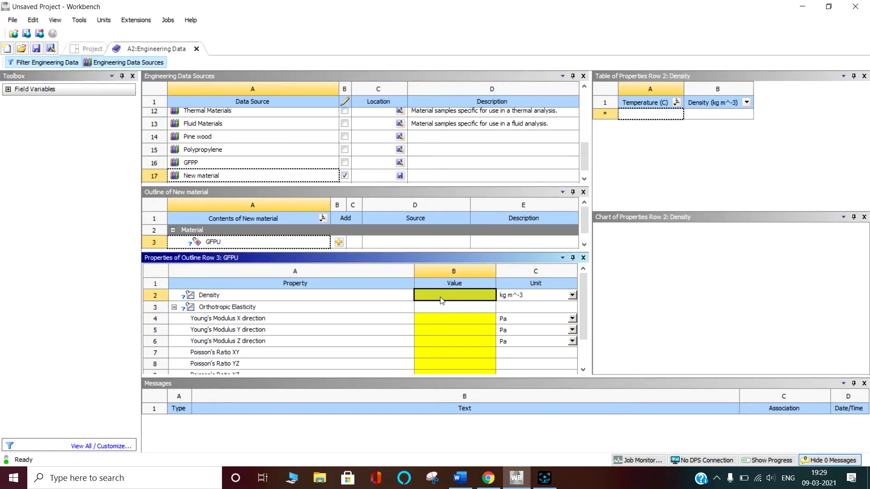
click(460, 478)
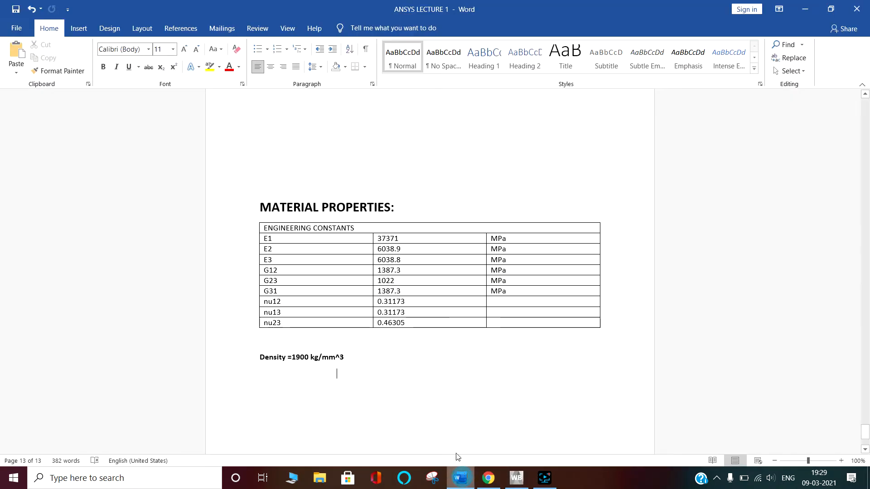
click(517, 478)
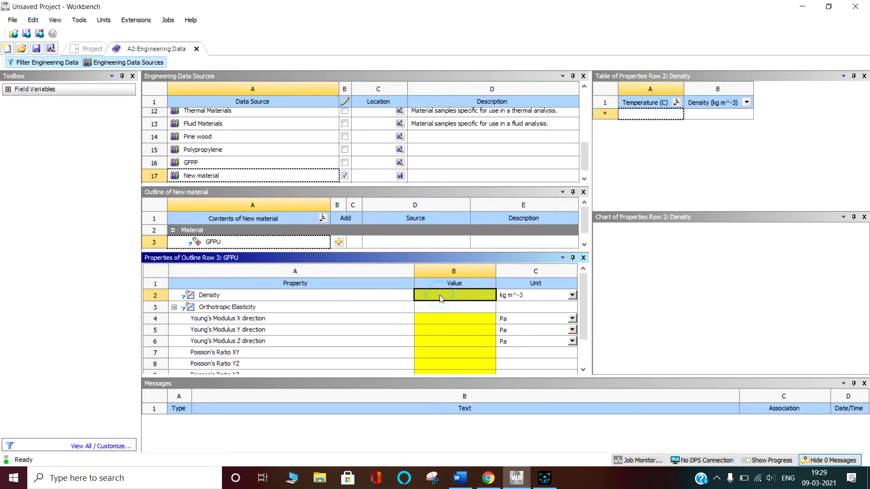
text(1900)
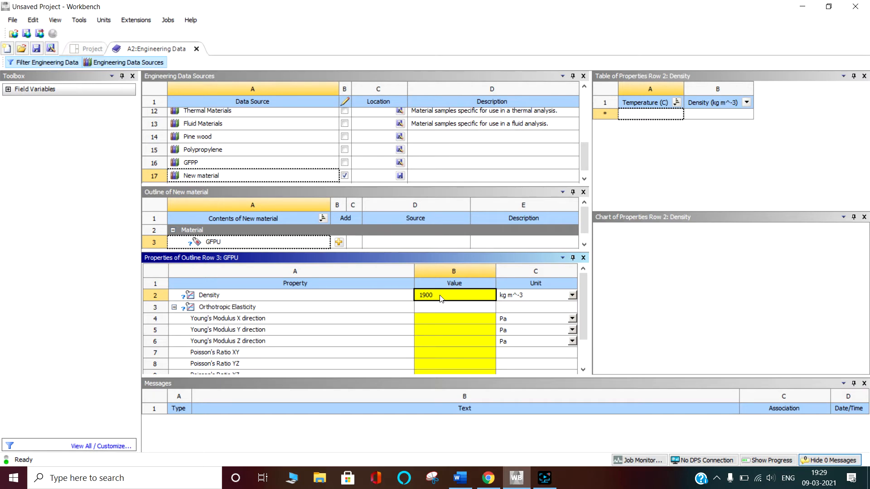
key(Return)
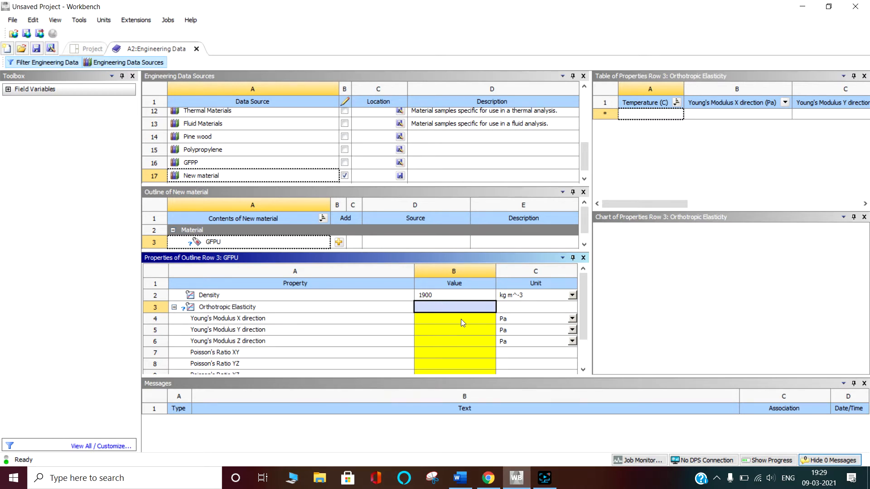
Step: Change the units of Young's Modulus in the X, Y and Z directions to GPa
click(570, 321)
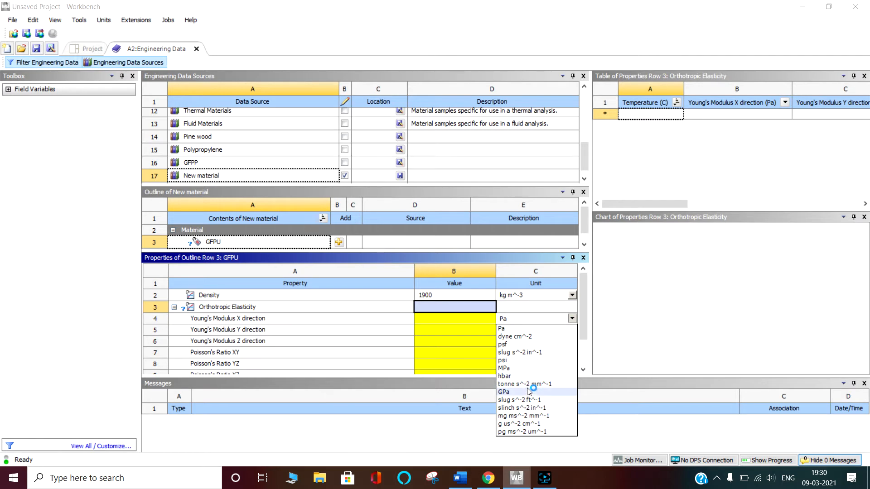
click(530, 392)
click(571, 331)
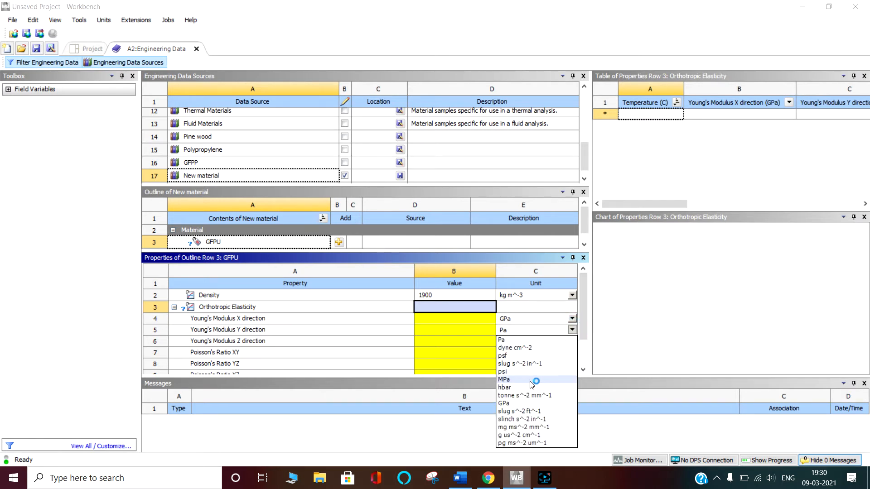
click(515, 405)
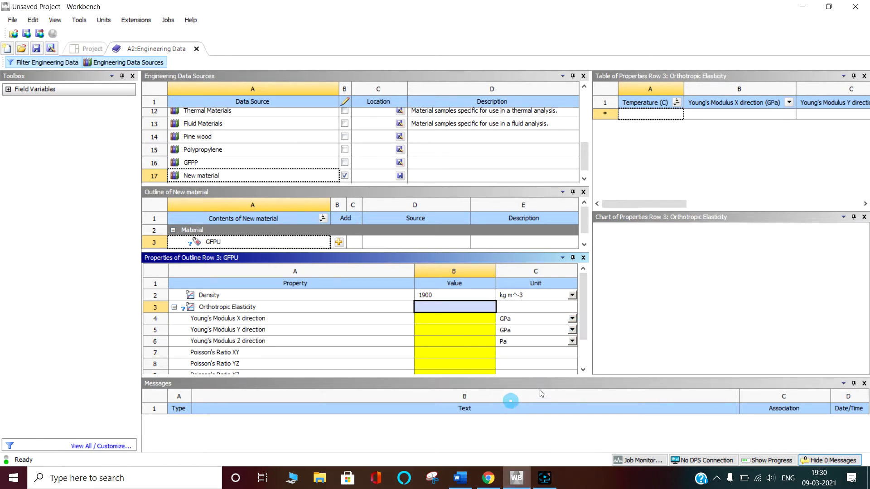
click(572, 341)
click(513, 415)
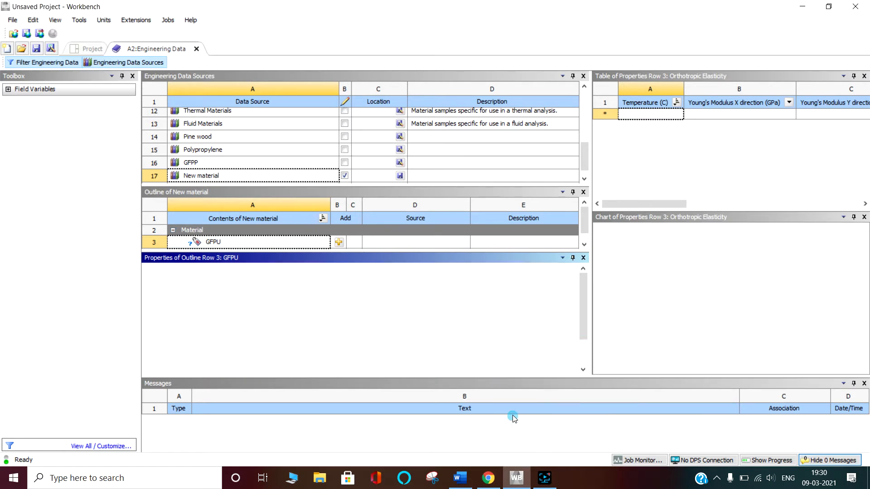
Step: Set Young's Modulus to 37.37 GPa in the X direction and 6.038 GPa in both the Y and Z directions
click(450, 323)
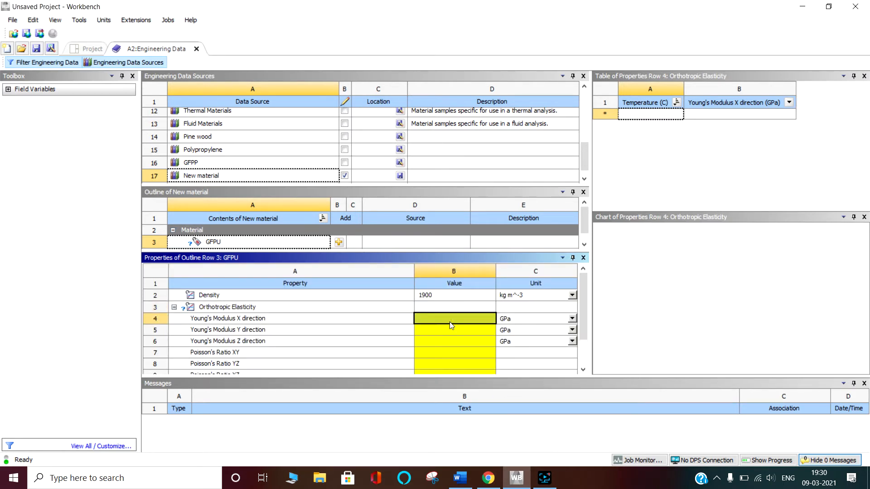
text(37)
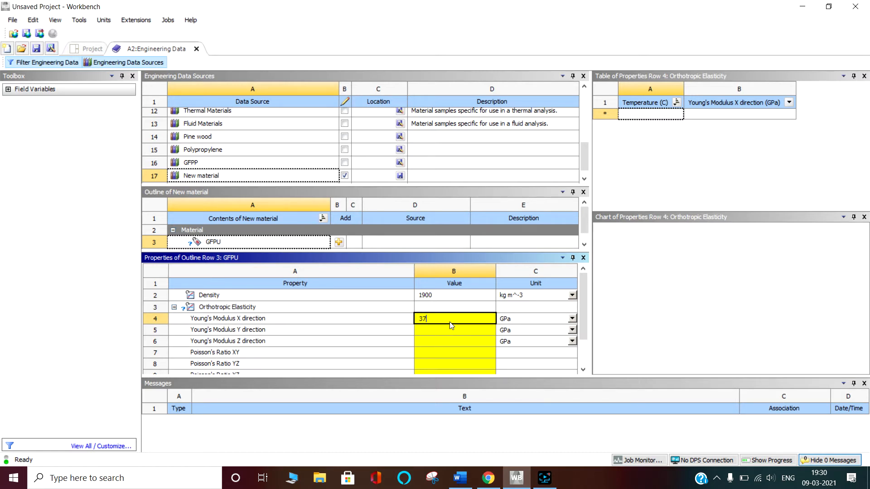
text(.37)
key(Return)
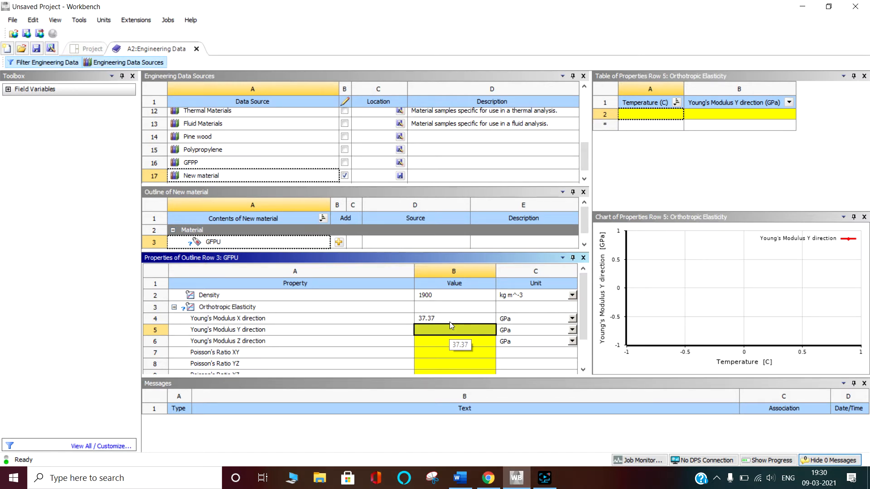
text(6.038)
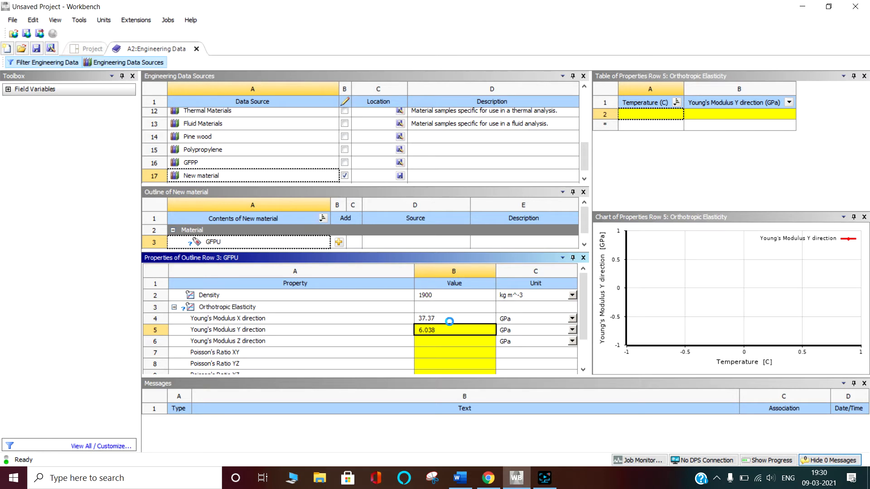
key(Return)
text(6)
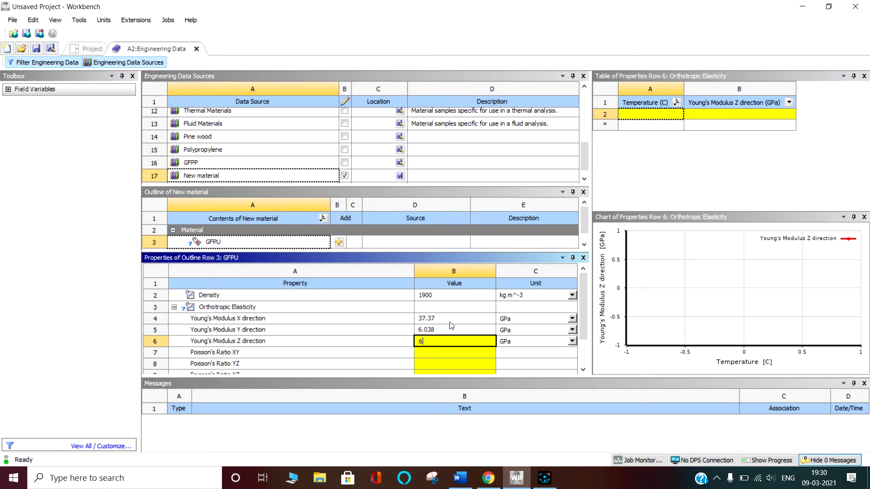
text(.038)
key(Return)
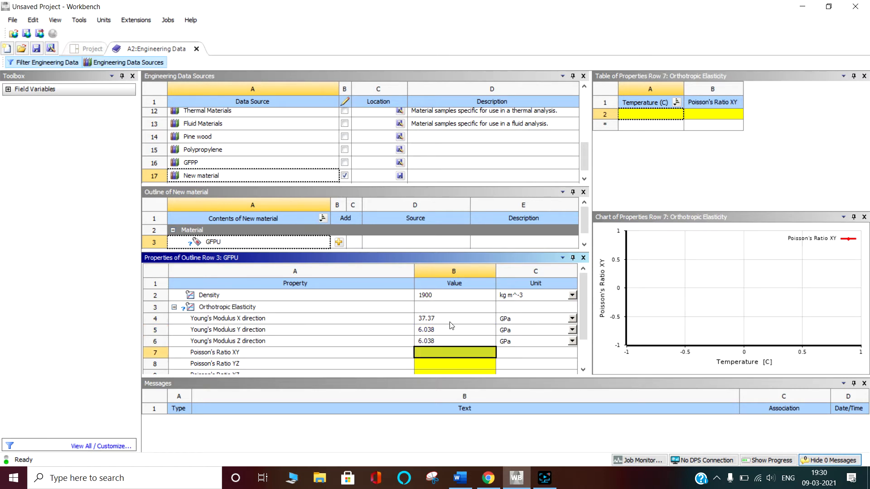
Step: Set Poisson's Ratio to 0.31 for XY, 0.46 for YZ and 0.31 for XZ
scroll(440, 333, down, 1)
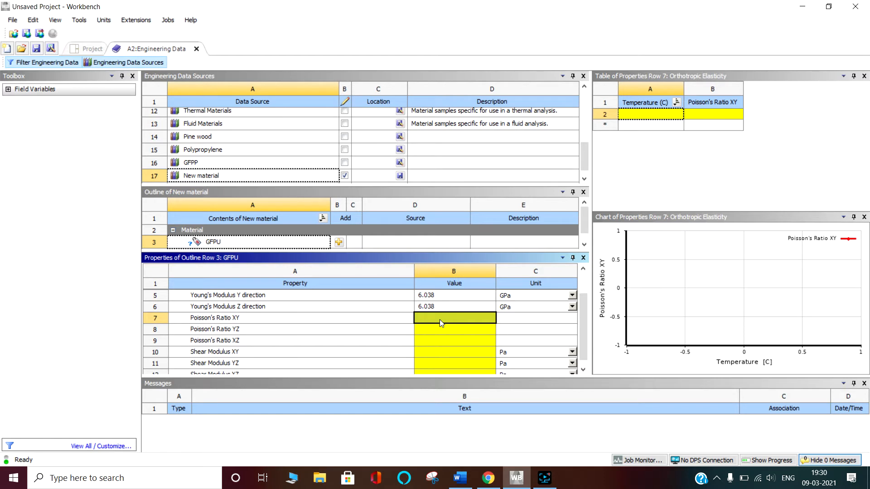
text(0.31)
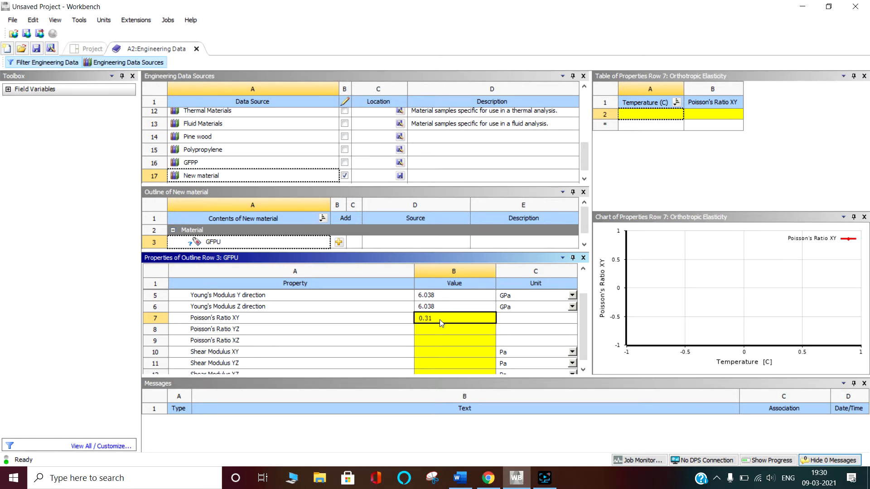
key(Return)
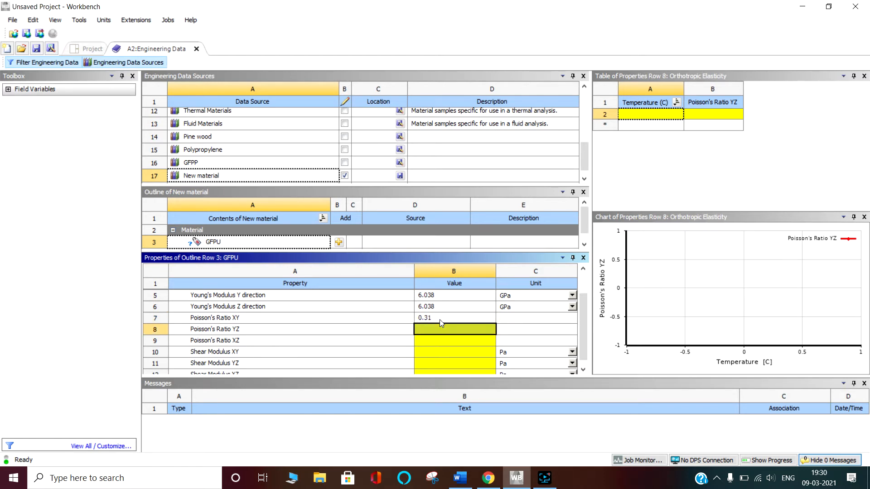
text(0.46)
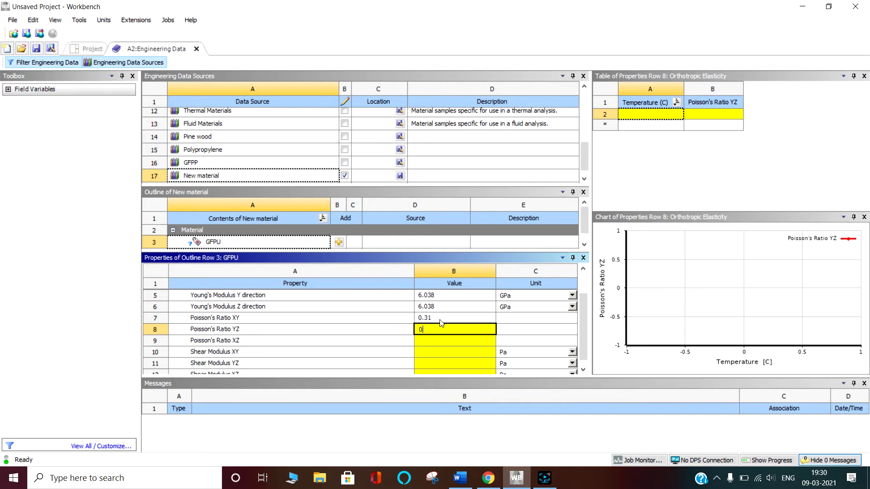
key(Return)
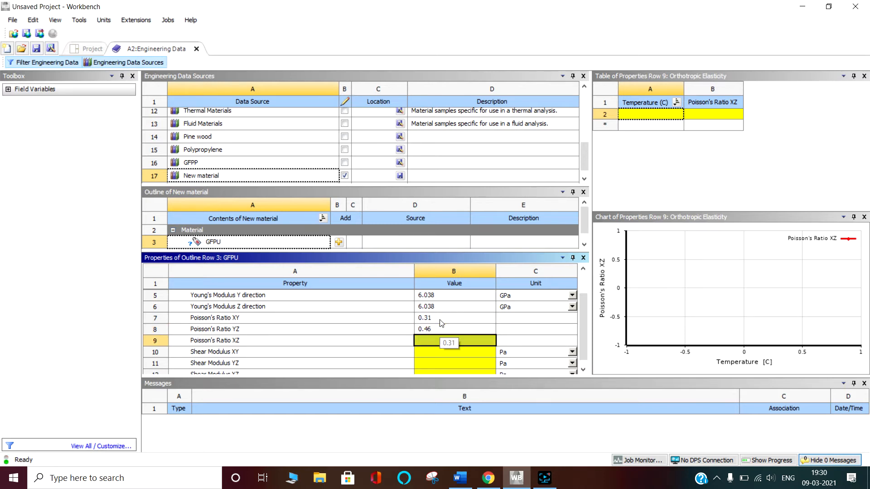
text(0.31)
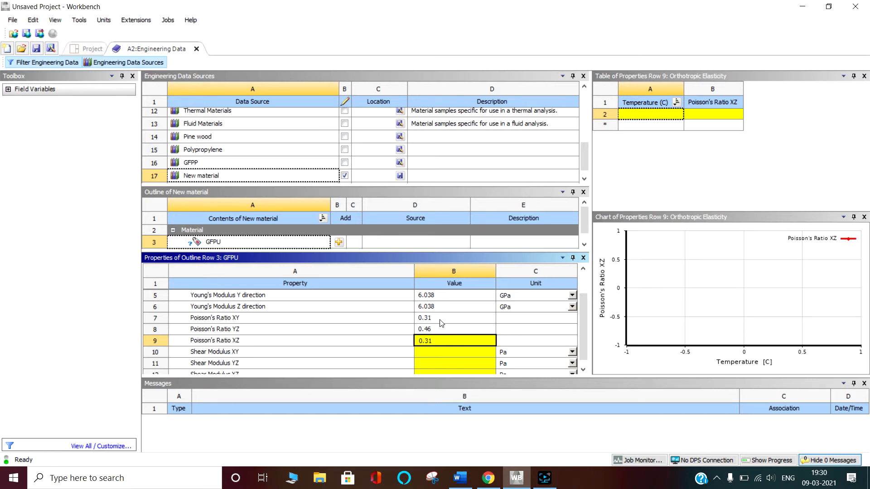
key(Return)
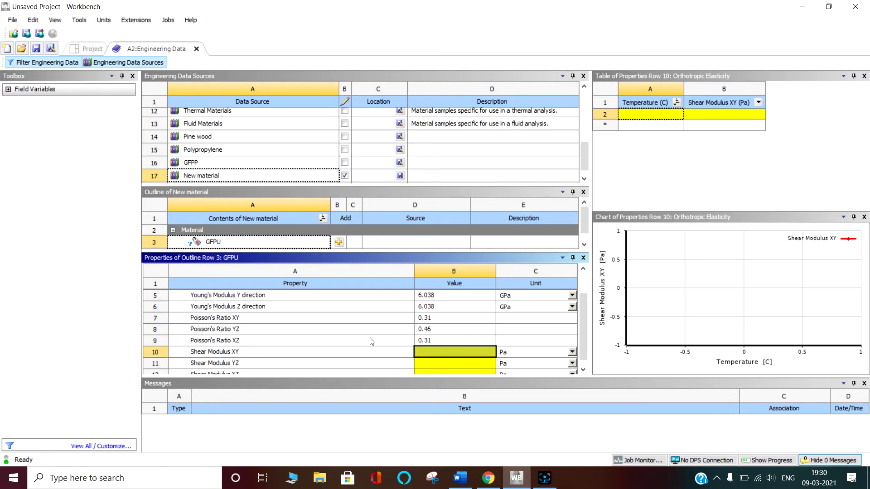
Step: Change the units of Shear Modulus XY, YZ and XZ to GPa
scroll(408, 325, down, 1)
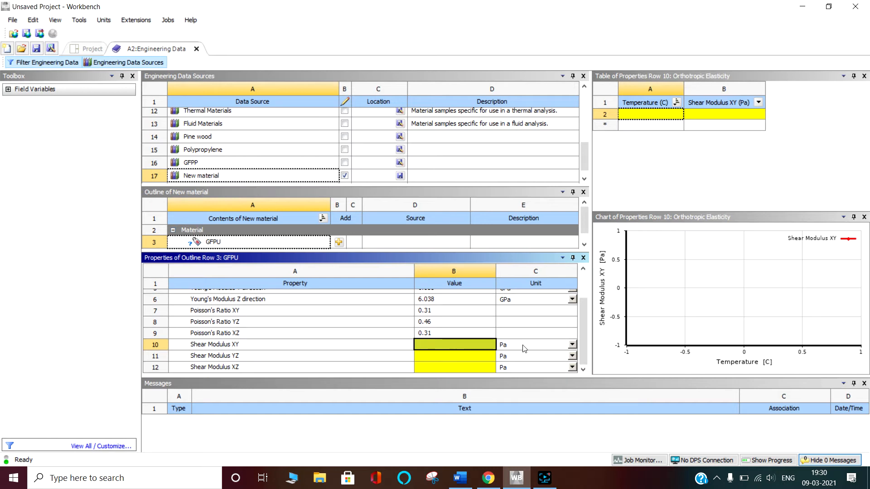
click(572, 344)
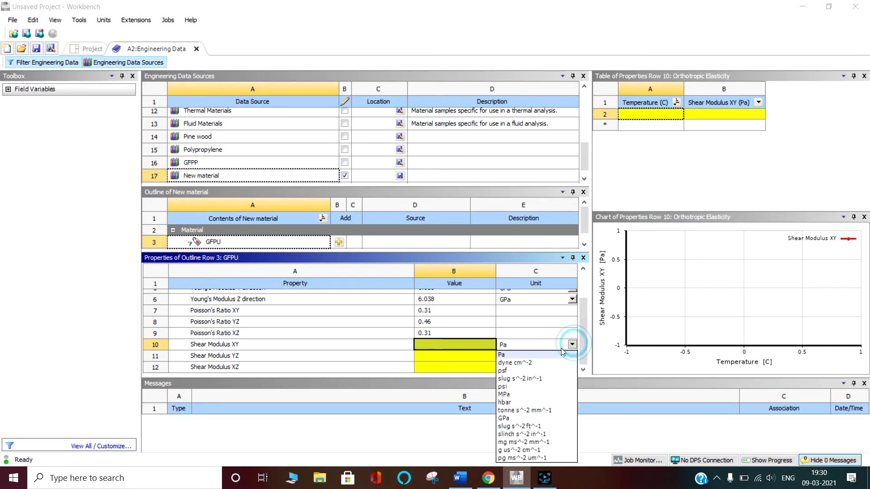
click(517, 419)
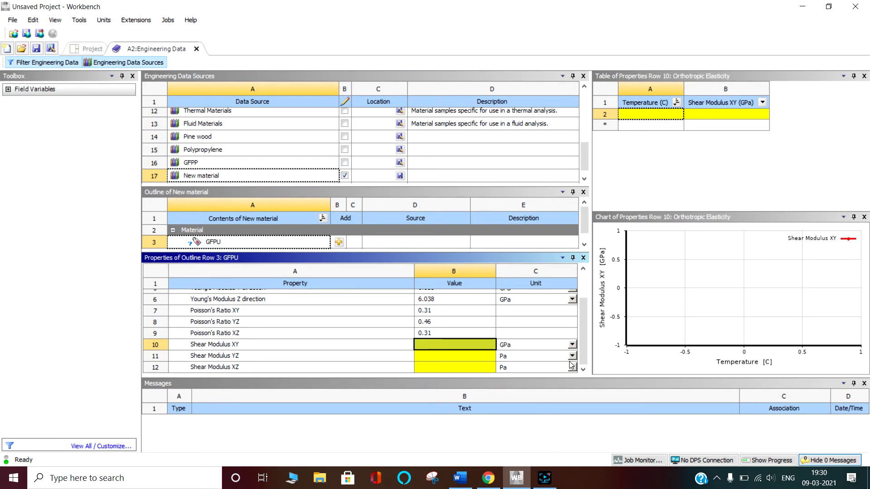
click(572, 356)
click(520, 311)
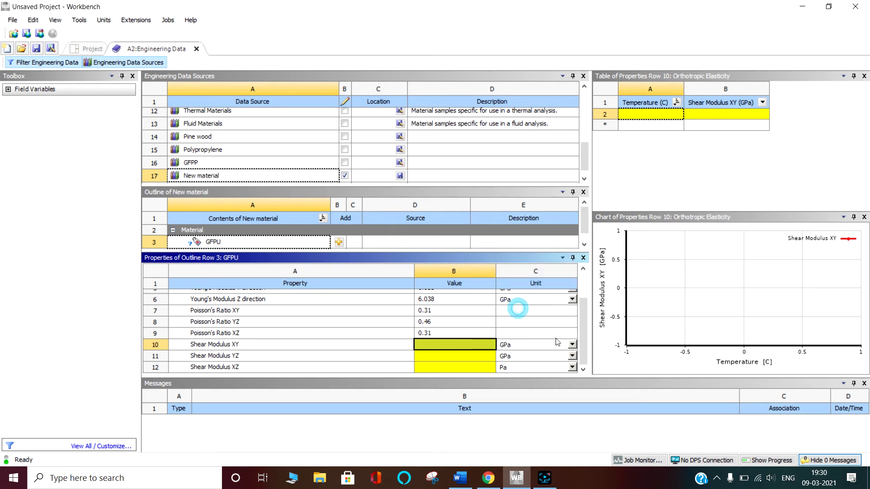
click(573, 367)
click(516, 318)
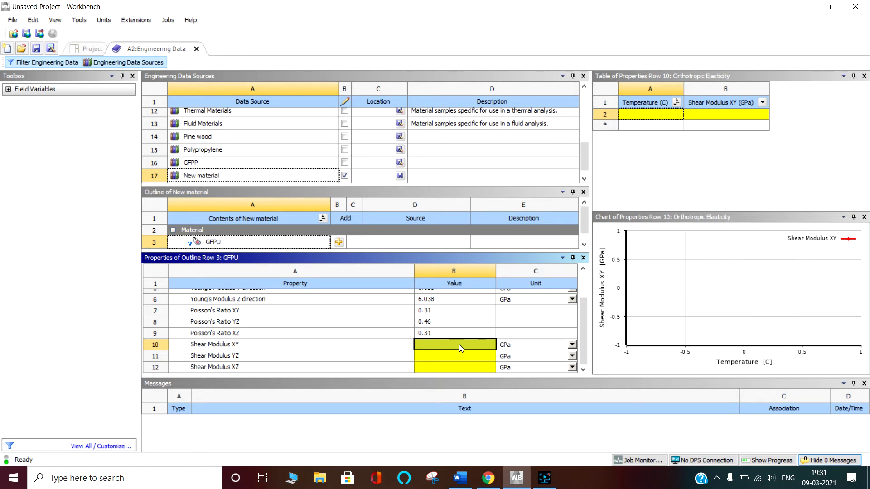
Step: Set GFPU's Shear Modulus to 1.38 GPa for XY, 1.022 GPa for YZ and 1.38 GPa for XZ
text(1.38)
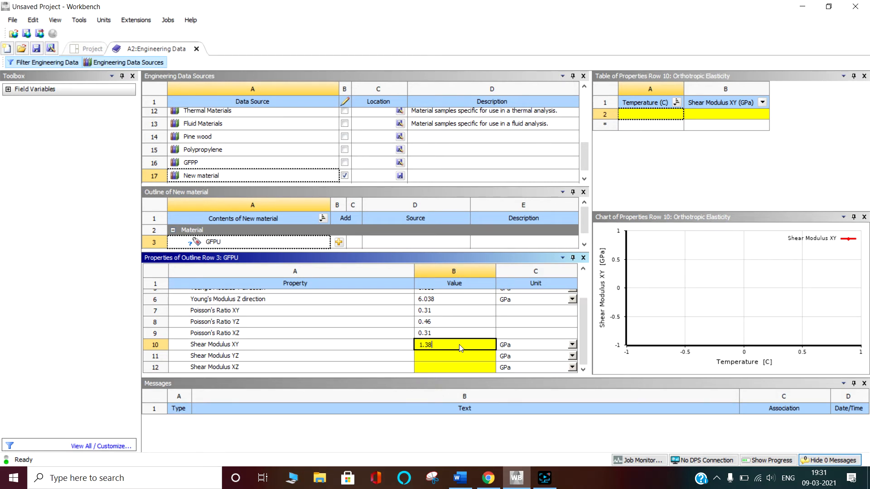
key(Return)
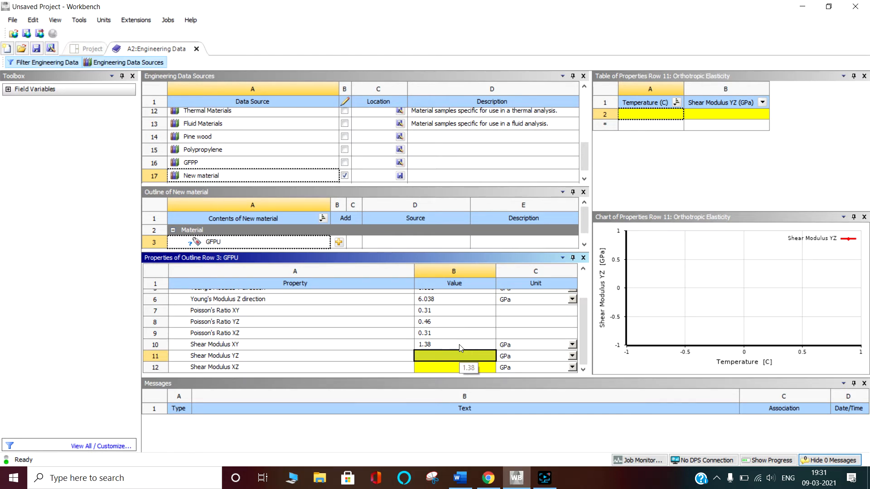
text(1.022)
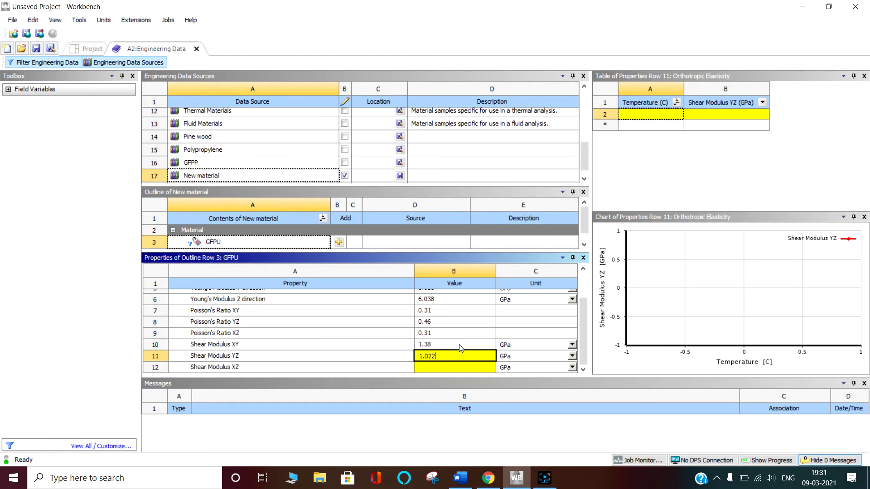
key(Return)
text(1.38)
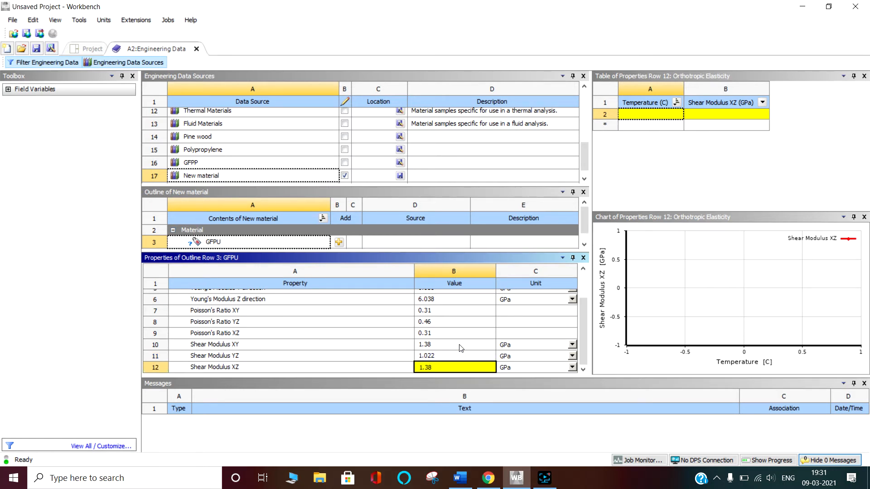
key(Return)
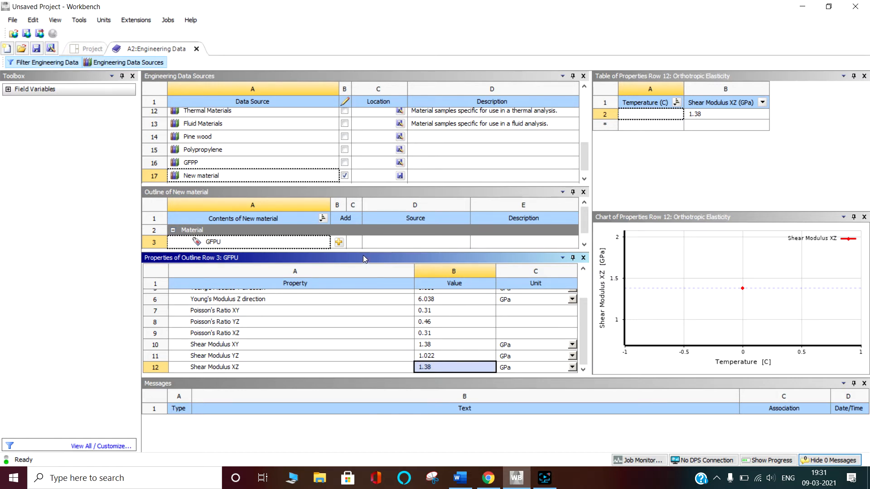
Step: End editing of the New material library and save its modifications
drag(363, 255, 363, 291)
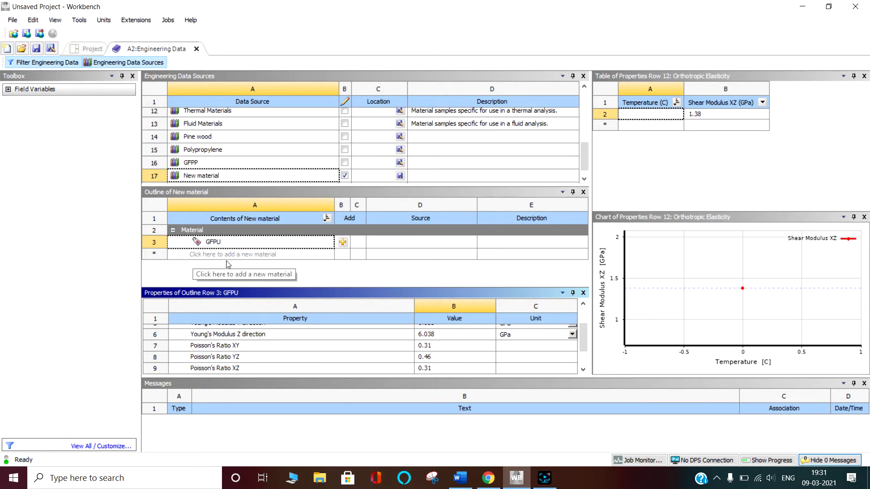
drag(305, 285, 306, 268)
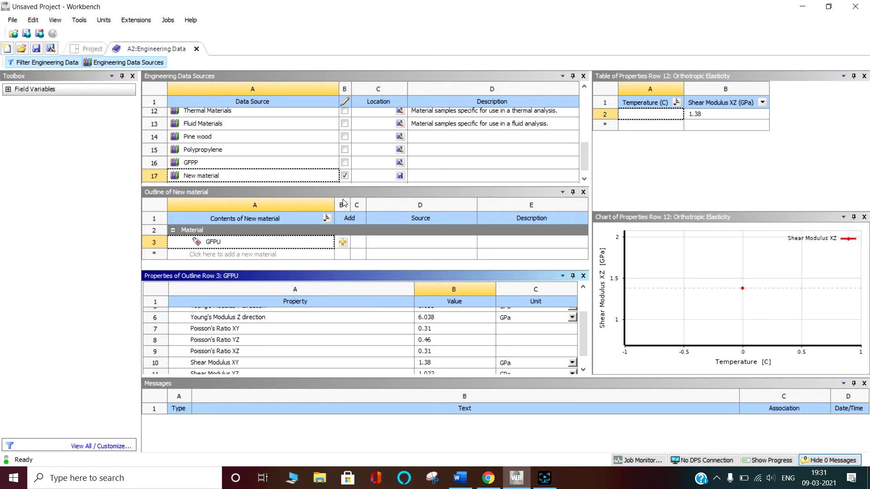
click(344, 175)
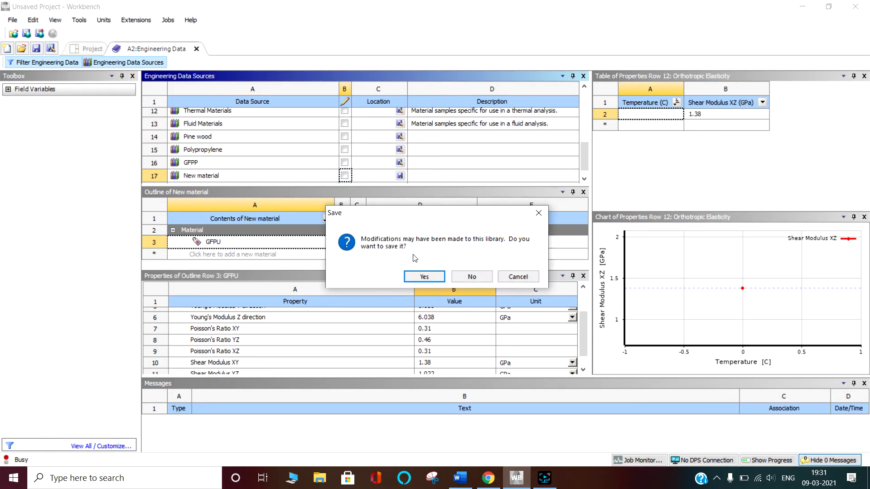
click(424, 277)
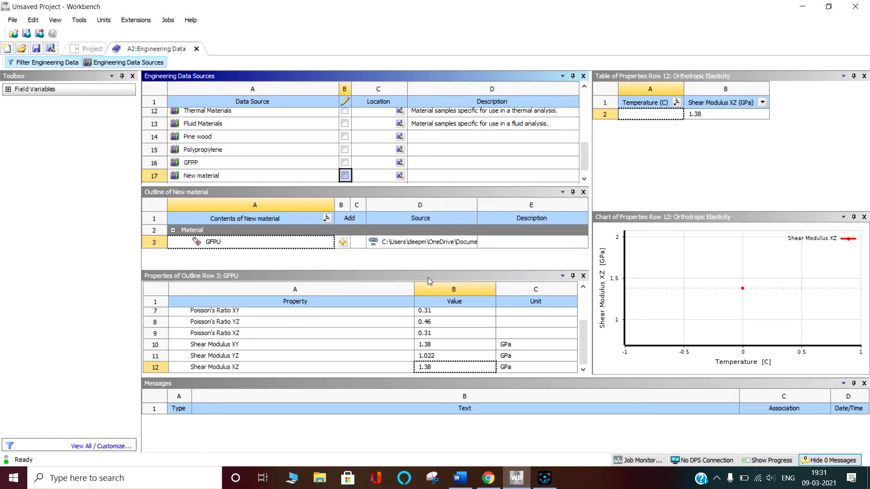
Step: Add GFPU from the New material library to the project's Engineering Data and show the project's material list
scroll(229, 180, down, 1)
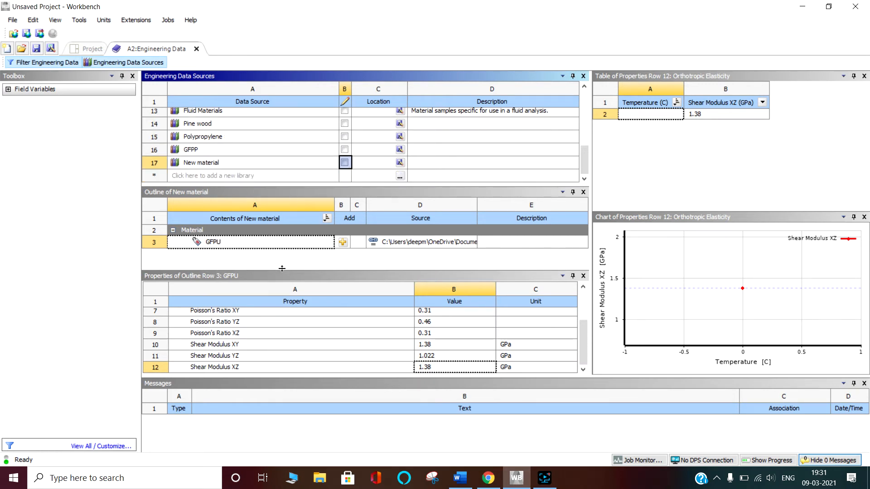
drag(282, 269, 282, 252)
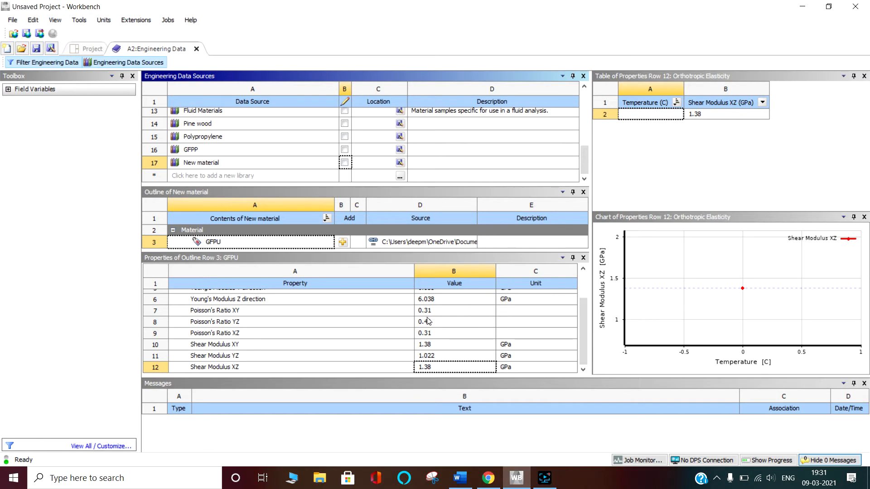
scroll(428, 321, up, 2)
click(342, 243)
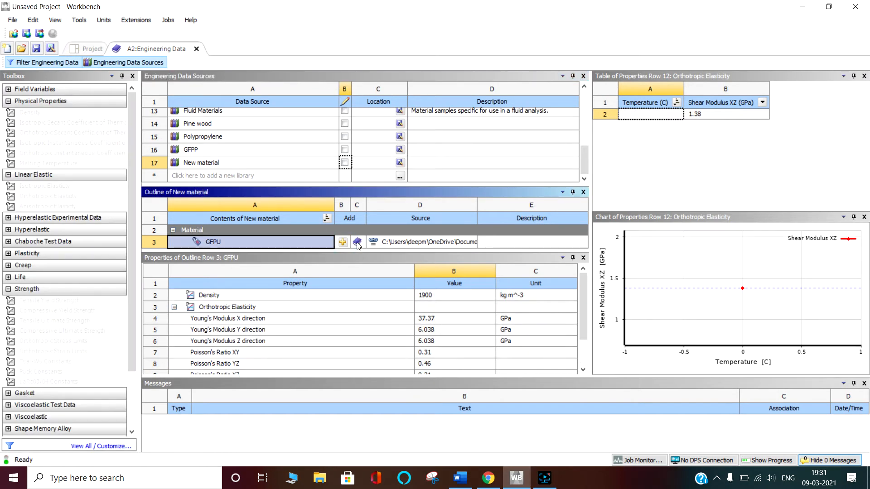
click(123, 63)
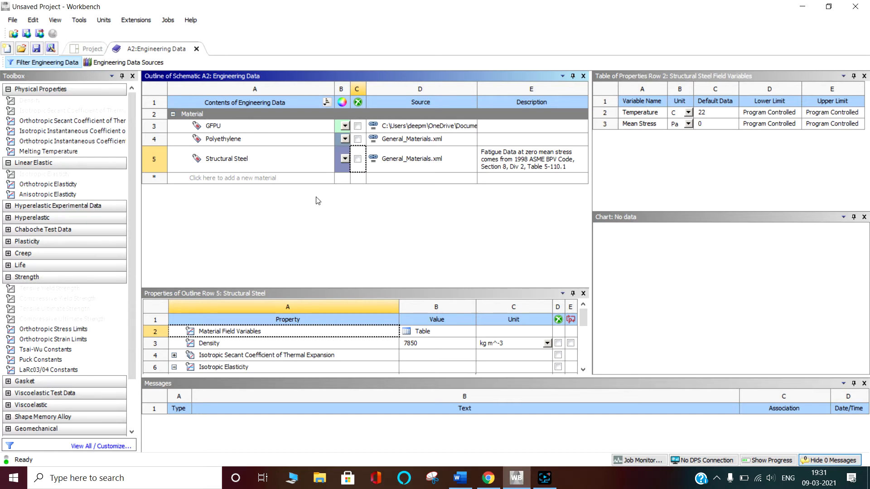
Step: Return to the engineering data sources and review GFPU's density and orthotropic elasticity values in the New material library
click(121, 64)
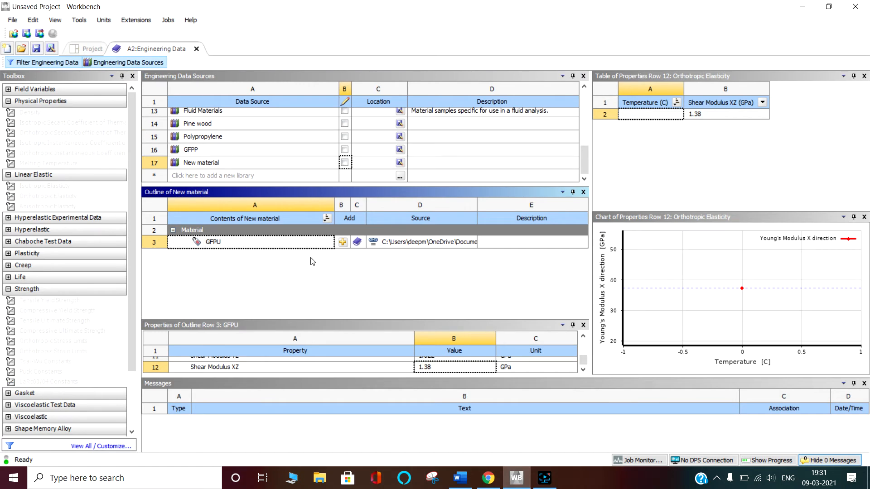
click(208, 242)
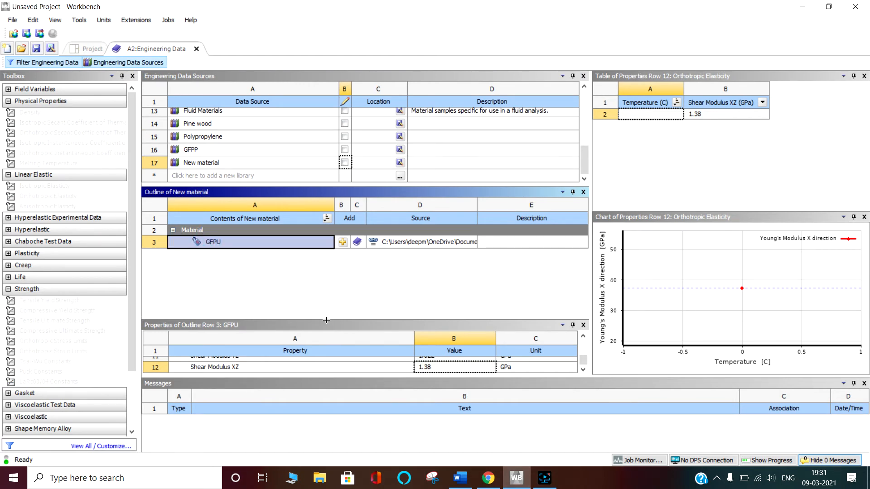
drag(325, 318, 325, 224)
scroll(386, 325, up, 1)
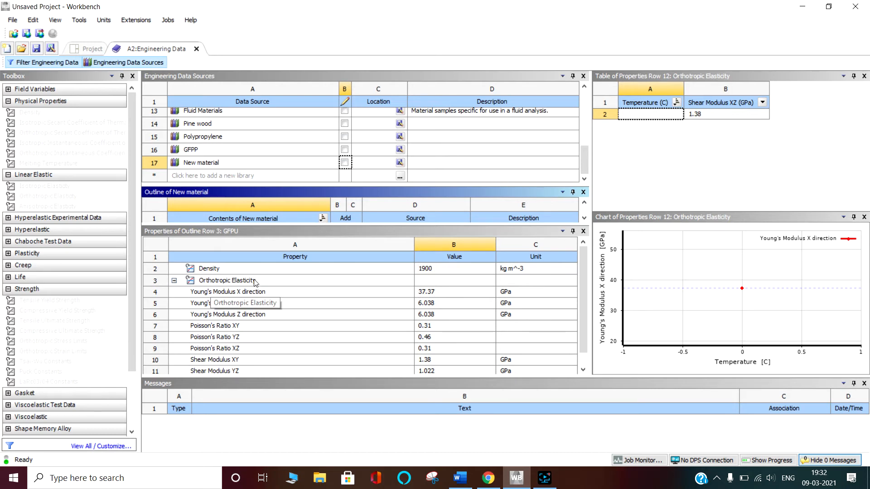
scroll(257, 290, down, 1)
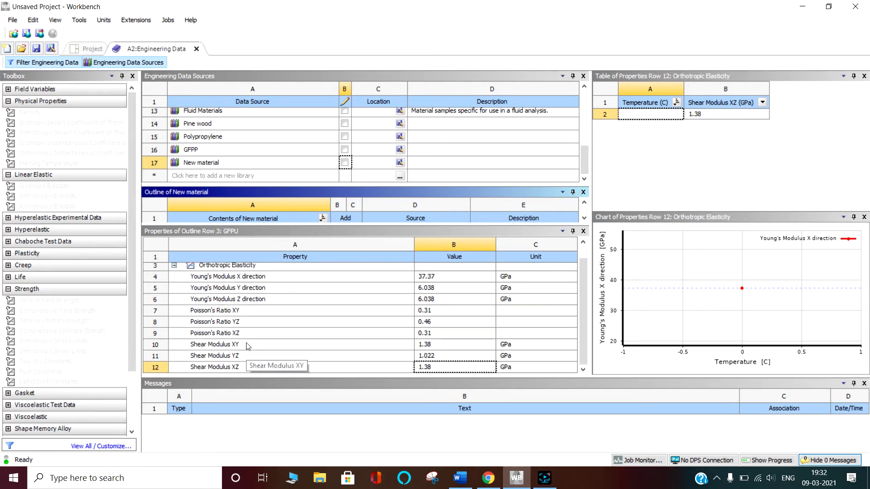
Step: Make the New material library editable again and add Tensile Yield Strength and Compressive Yield Strength to GFPU
click(344, 163)
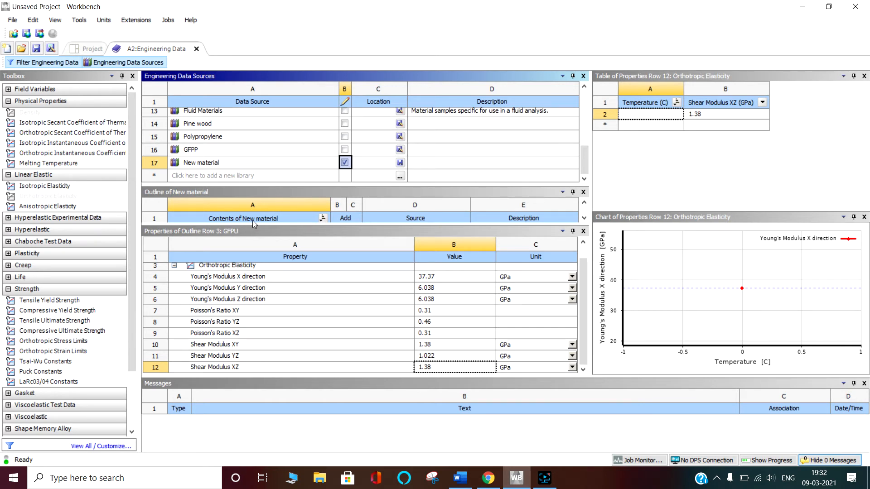
drag(292, 225, 264, 246)
click(223, 231)
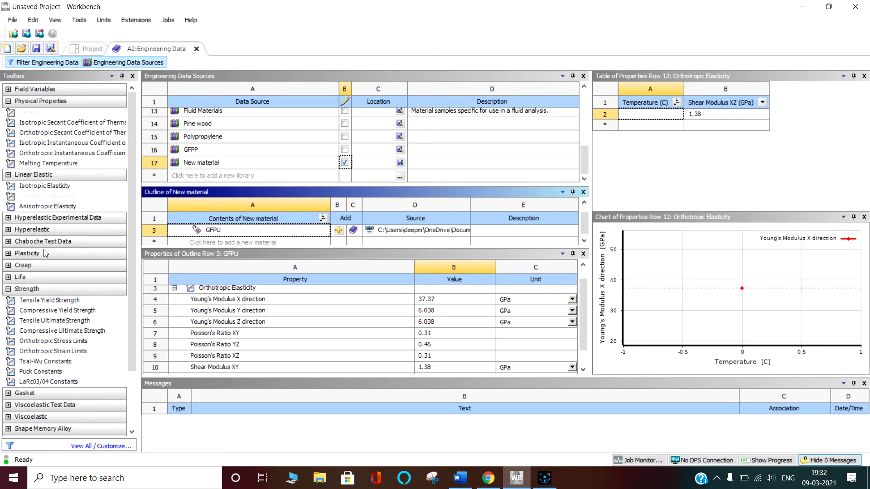
click(48, 300)
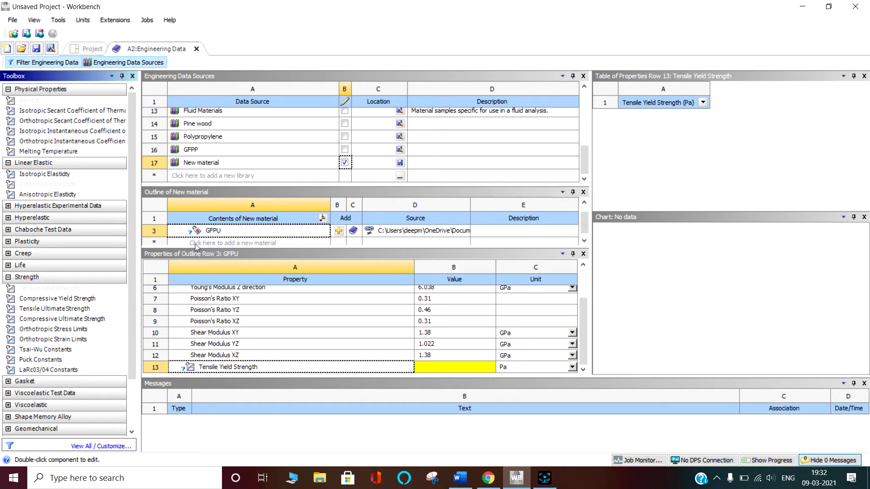
double_click(70, 300)
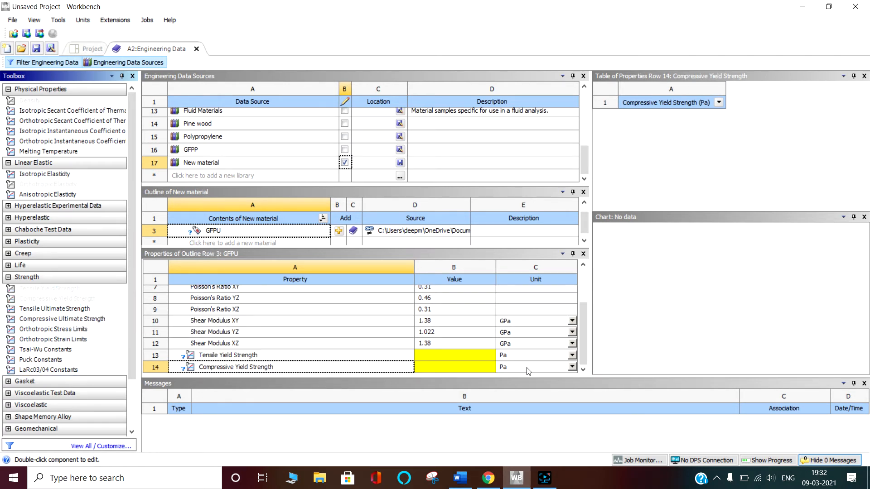
Step: Change the units of Tensile Yield Strength and Compressive Yield Strength to MPa
click(572, 355)
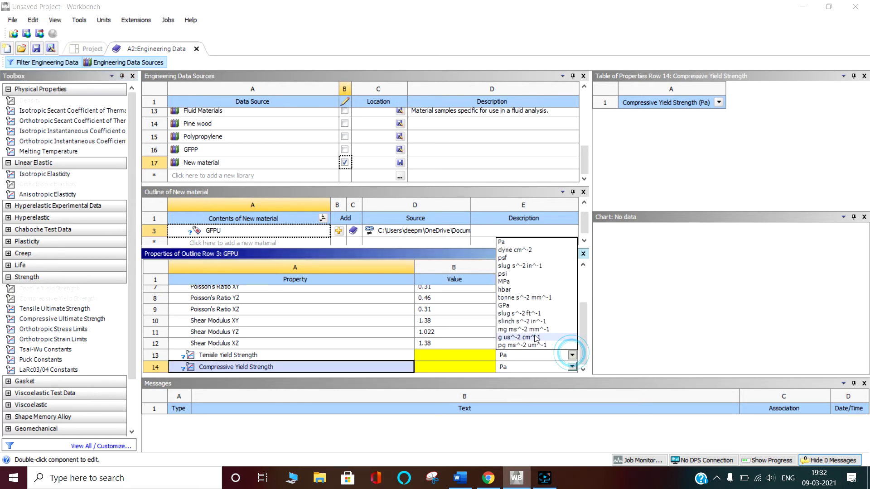
click(507, 282)
click(572, 368)
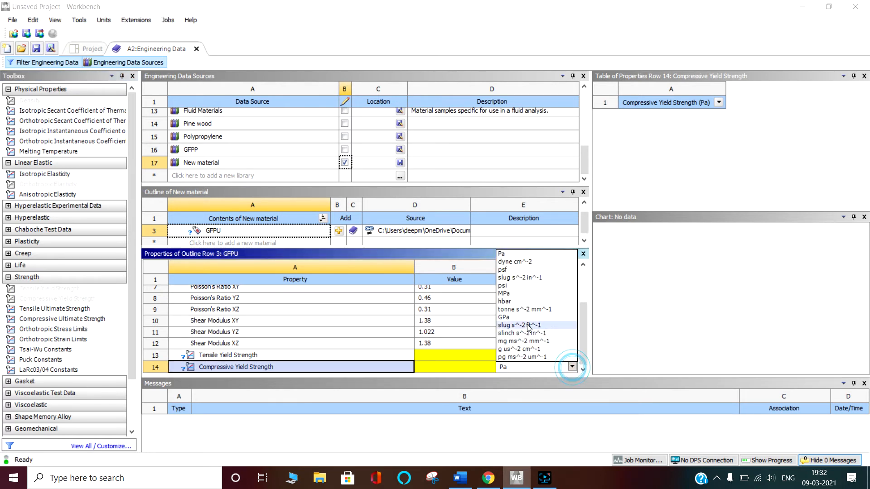
click(507, 295)
Step: Set GFPU's Tensile Yield Strength to 500 MPa and Compressive Yield Strength to 300 MPa
click(469, 355)
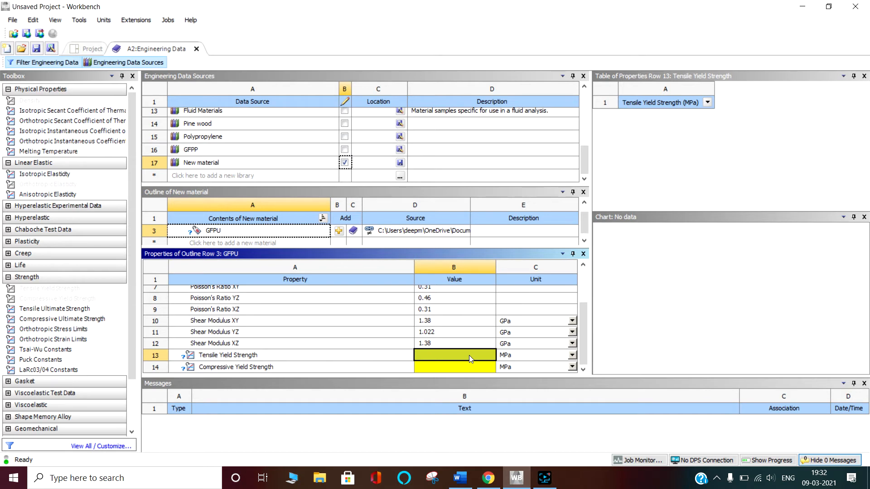
text(500)
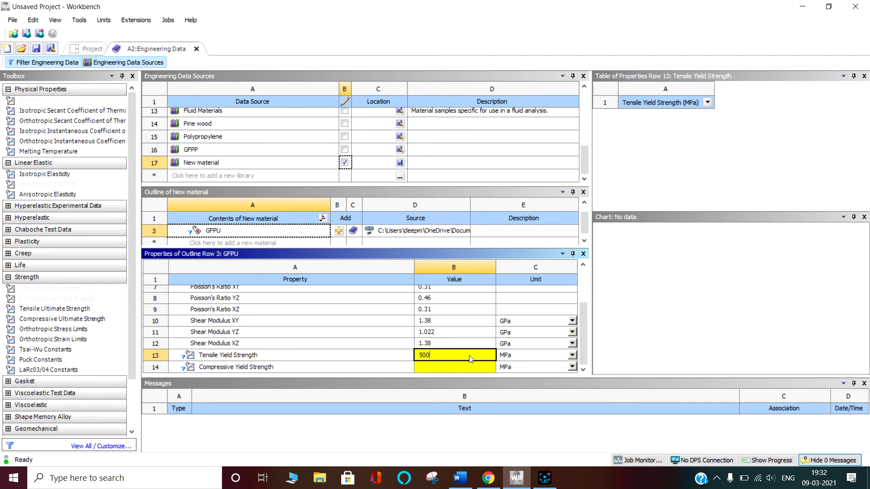
key(Return)
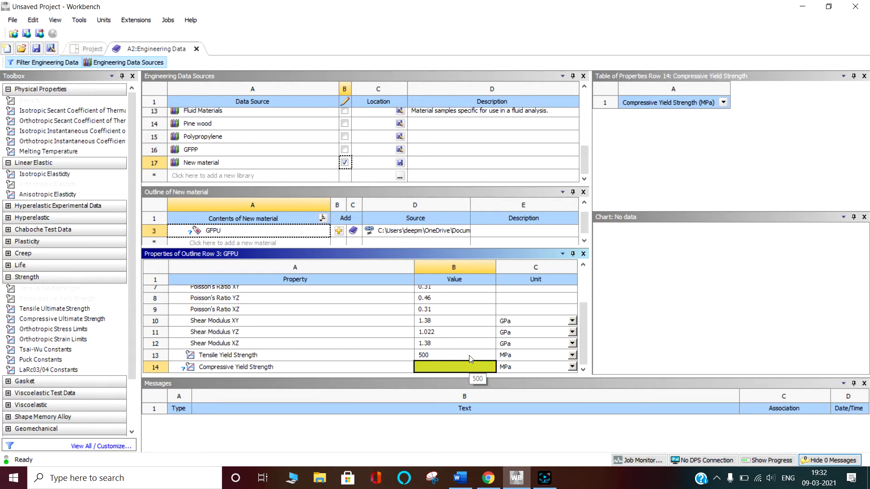
text(300)
key(Return)
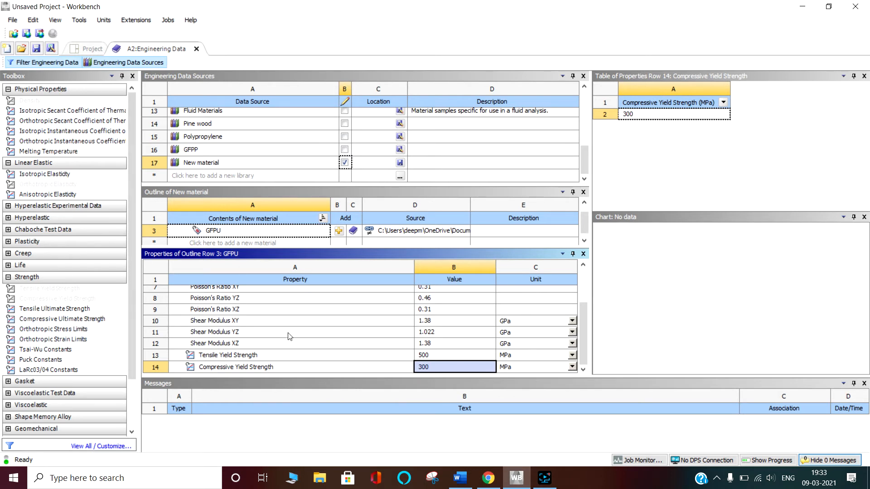
scroll(289, 336, up, 2)
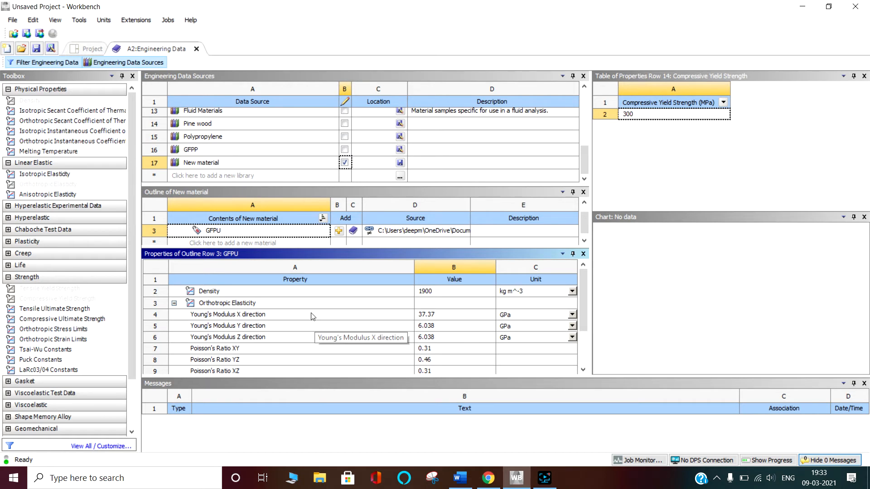
scroll(313, 322, down, 3)
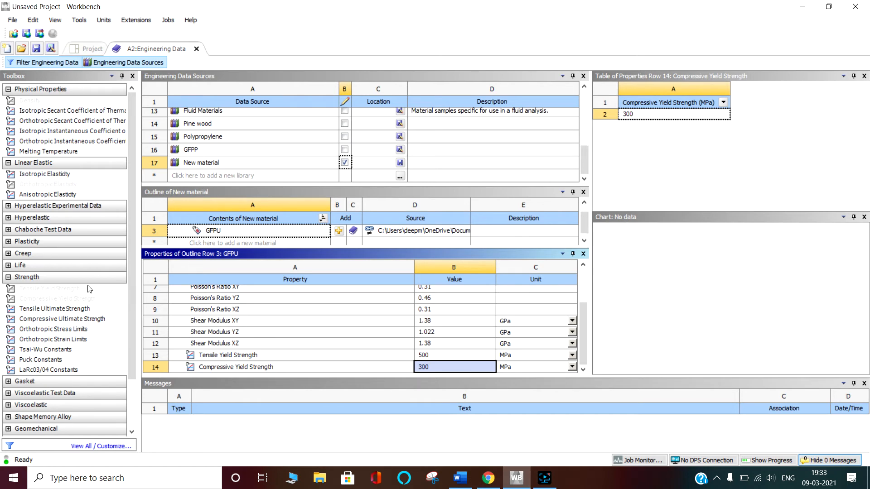
scroll(78, 336, down, 2)
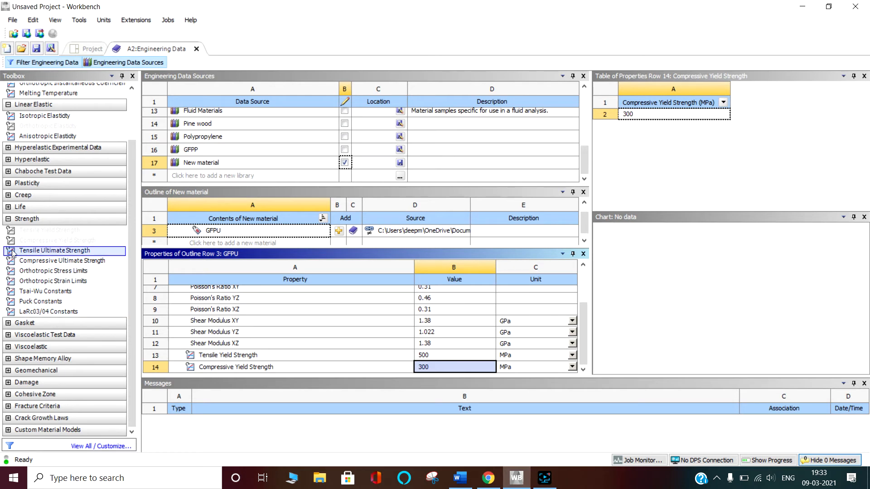
Step: Finish editing the New material library and save its changes to GFPU
click(9, 218)
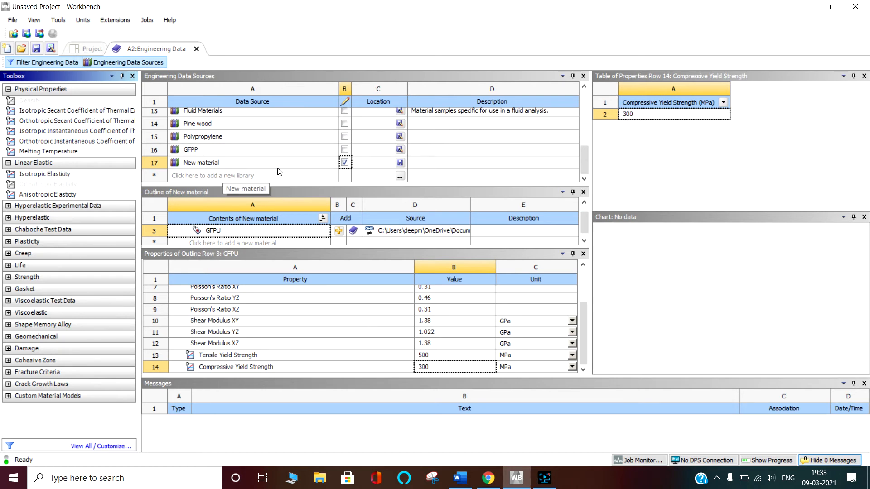
click(344, 163)
click(428, 280)
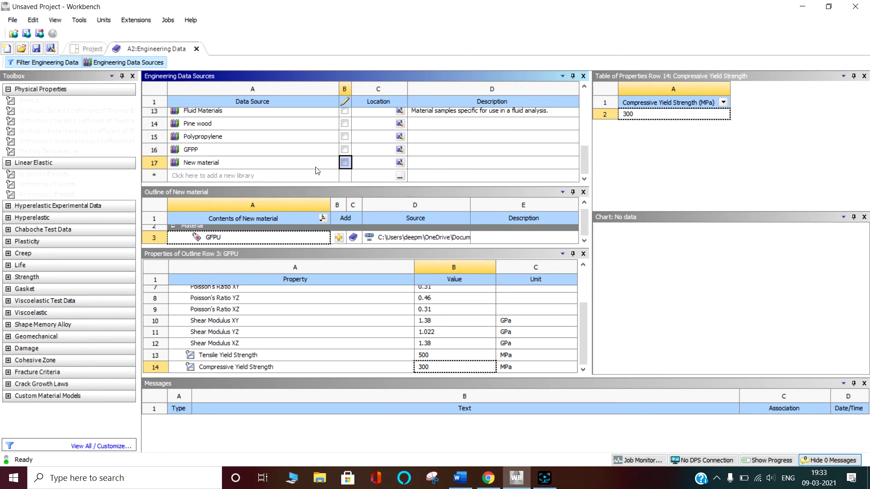
Step: Make the New material library editable again and add a second material named Platics
click(345, 163)
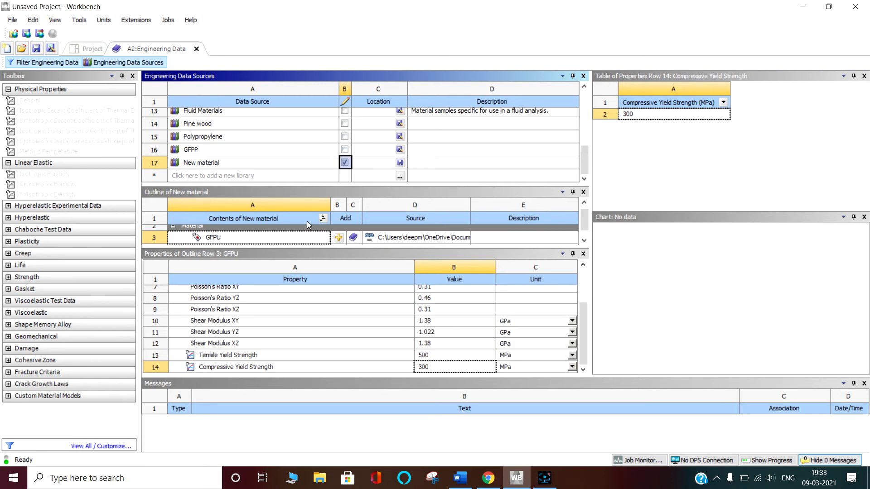
drag(266, 246, 265, 292)
click(224, 254)
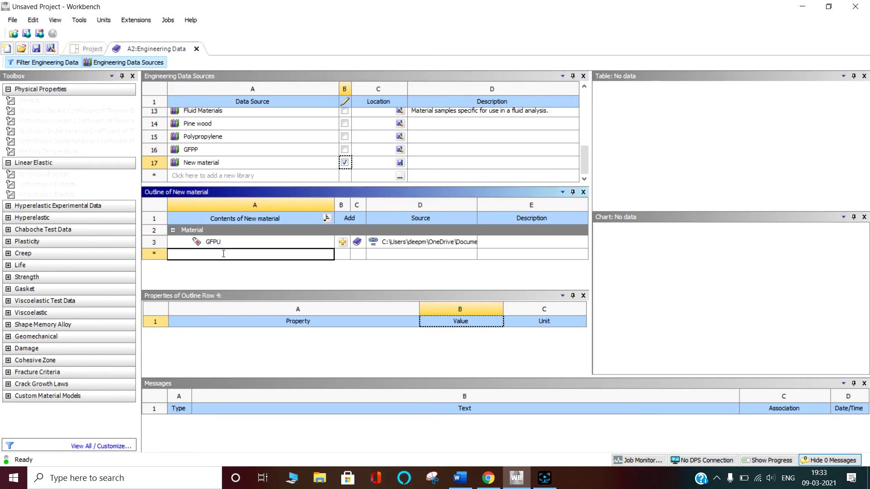
text(Pla)
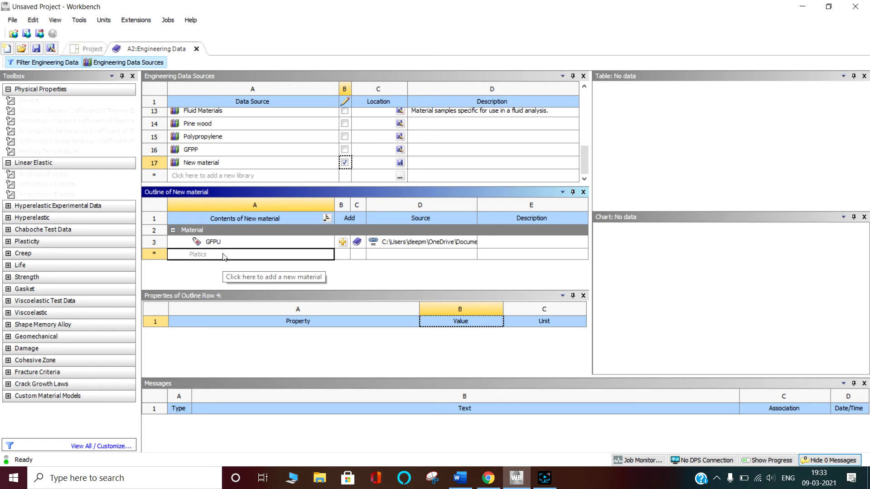
text(tics)
key(Return)
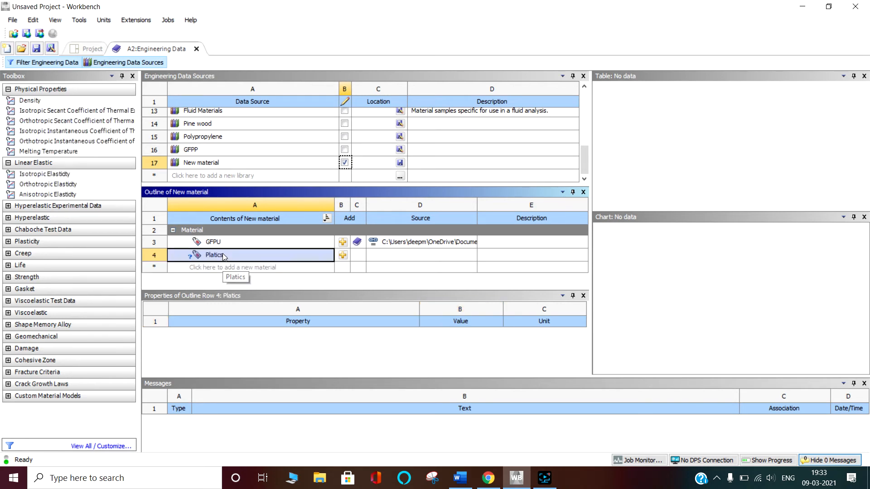
Step: Add the Isotropic Elasticity and Density properties to the Platics material
drag(272, 290, 271, 273)
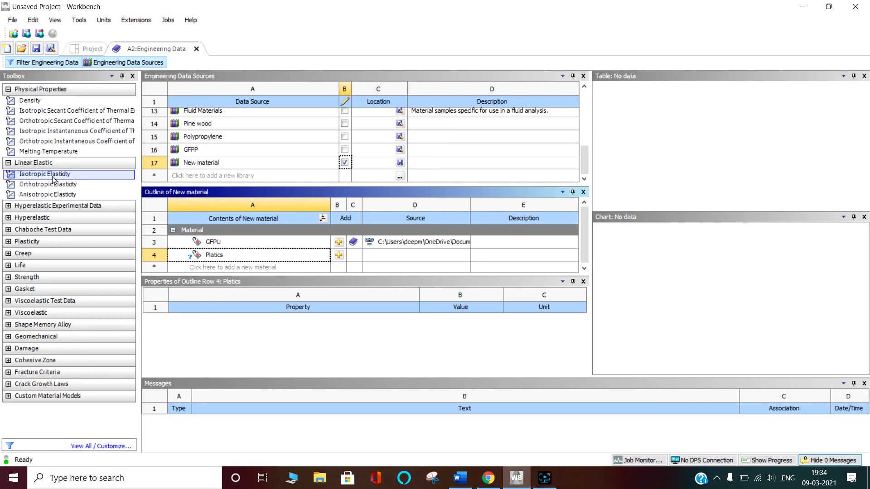
click(52, 175)
double_click(52, 177)
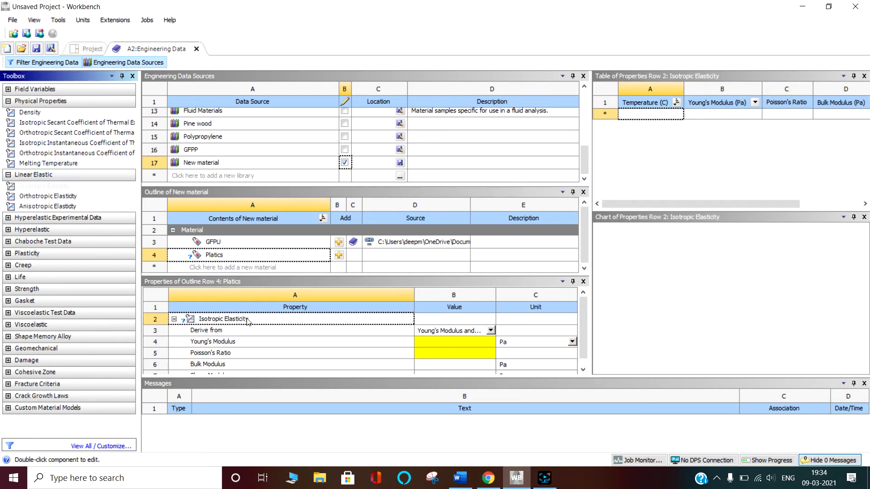
double_click(53, 114)
Step: Set the density of Platics to 600 kg m^-3
click(432, 321)
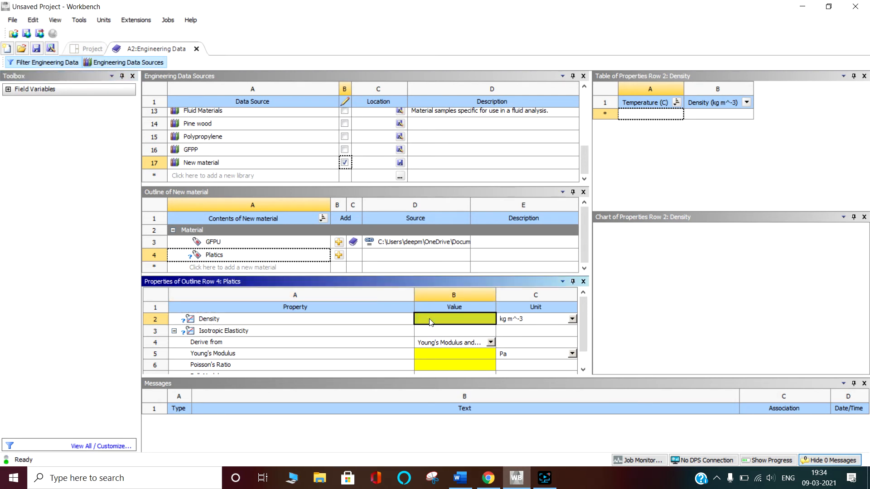
text(600)
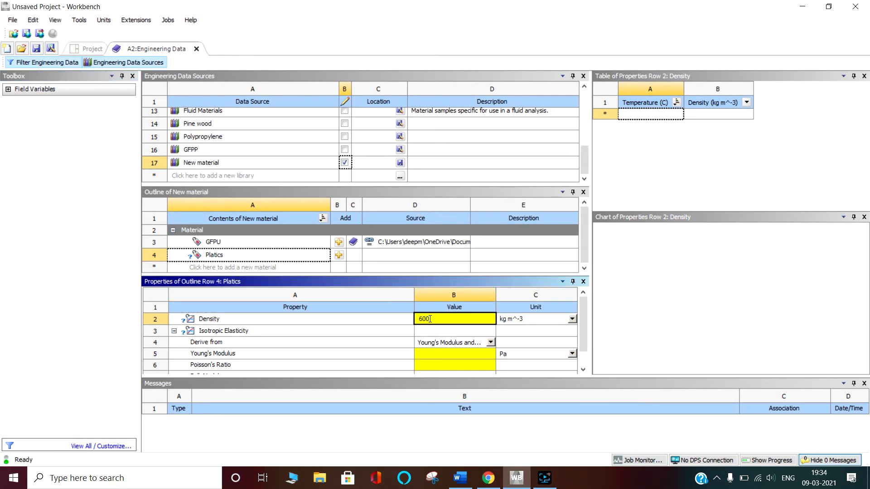
key(Return)
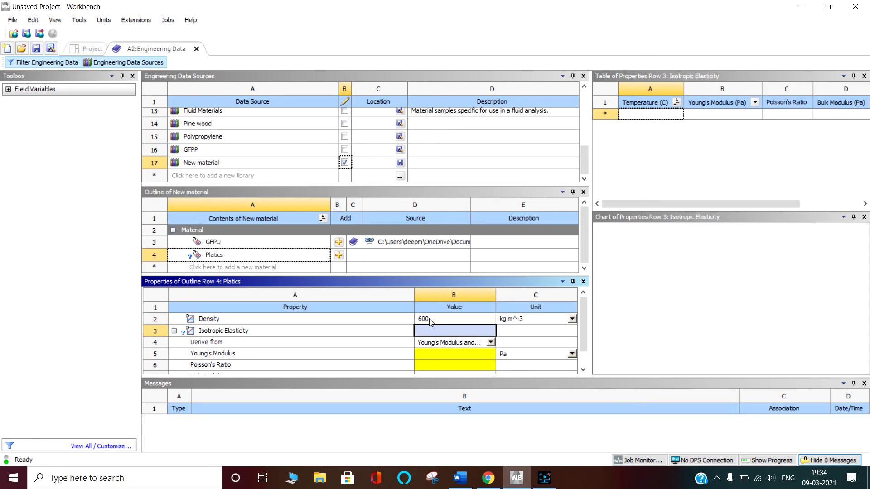
Step: Define the isotropic elasticity of Platics with a Young's Modulus of 5e9 Pa and a Poisson's Ratio of 0.3
click(441, 354)
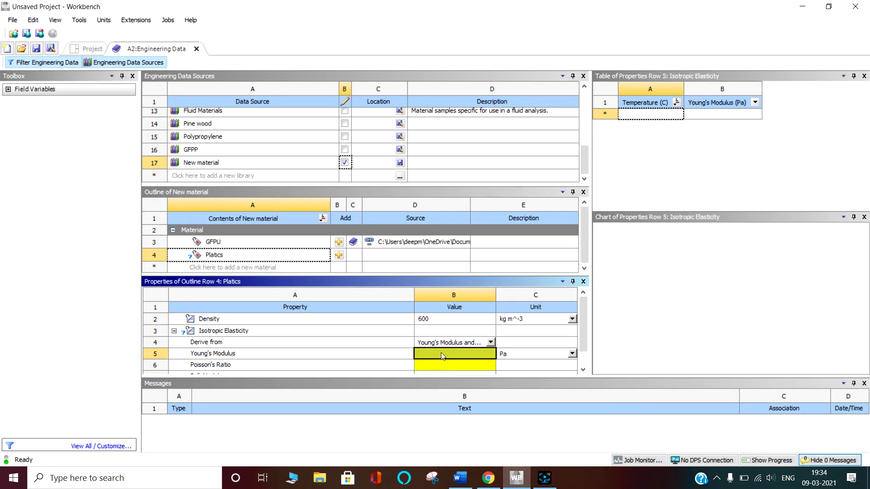
text(5e9)
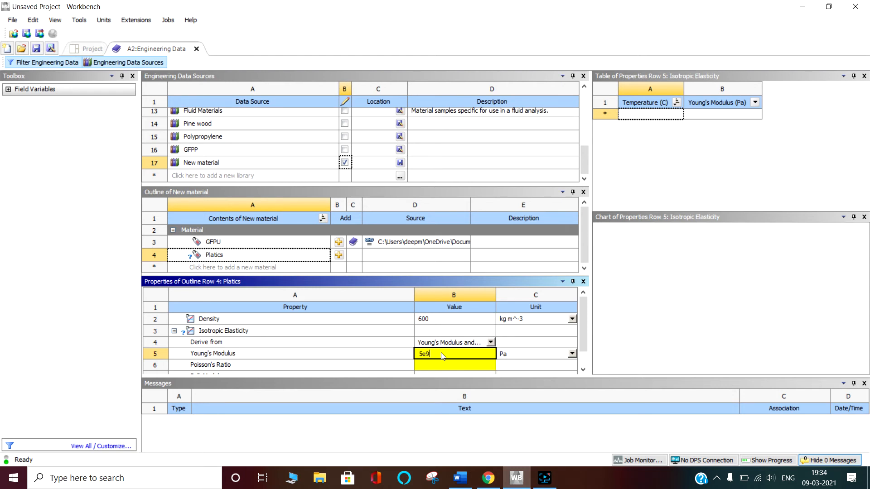
key(Return)
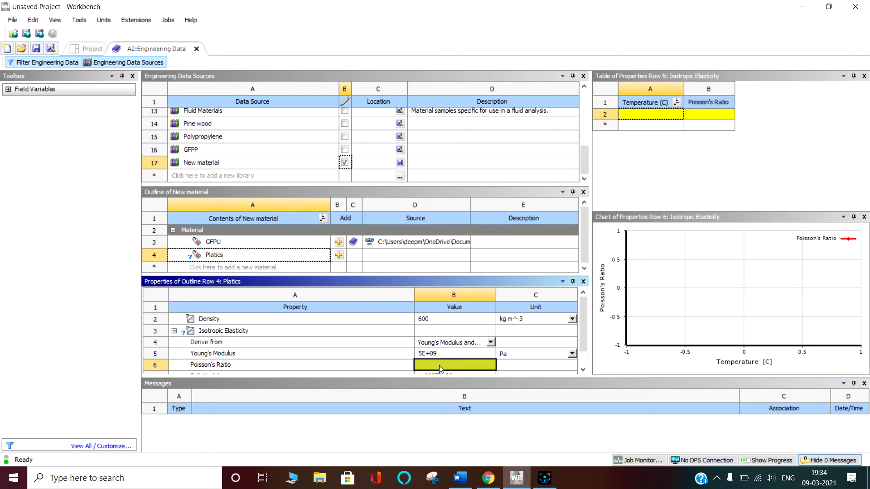
text(0.)
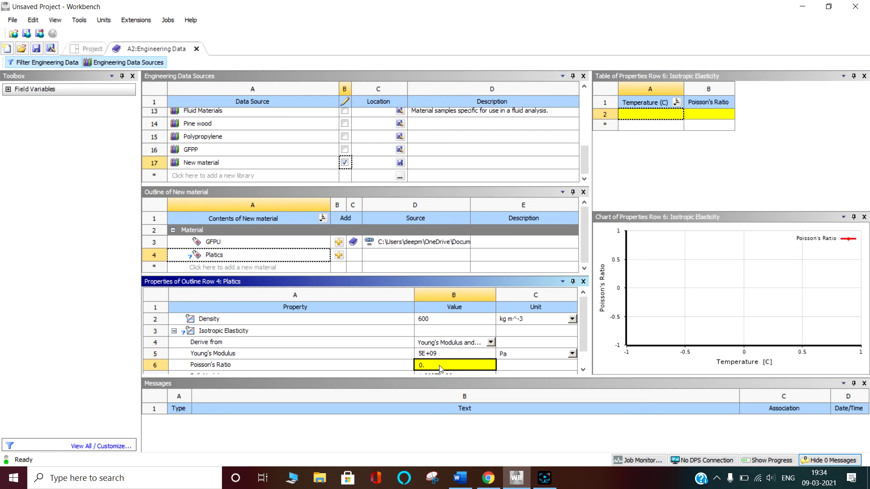
text(3)
key(Return)
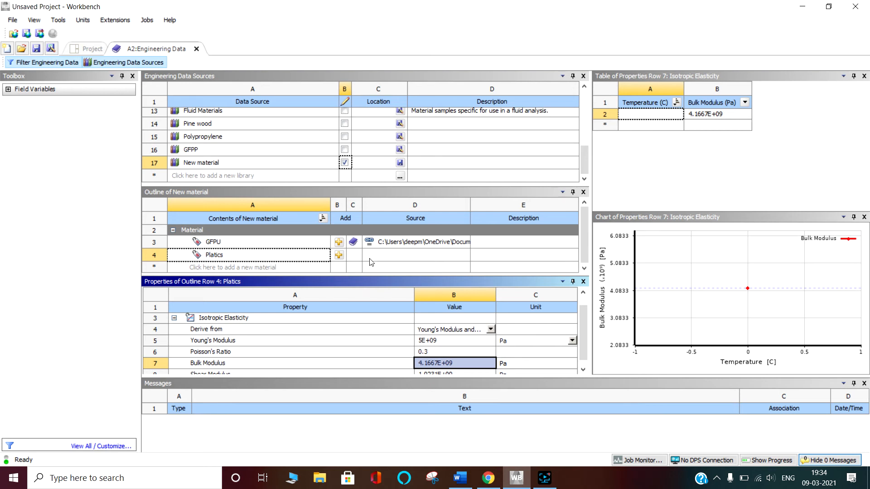
Step: Save the New material library and add Platics to the project's engineering data, returning to the project's material list
click(344, 163)
click(425, 276)
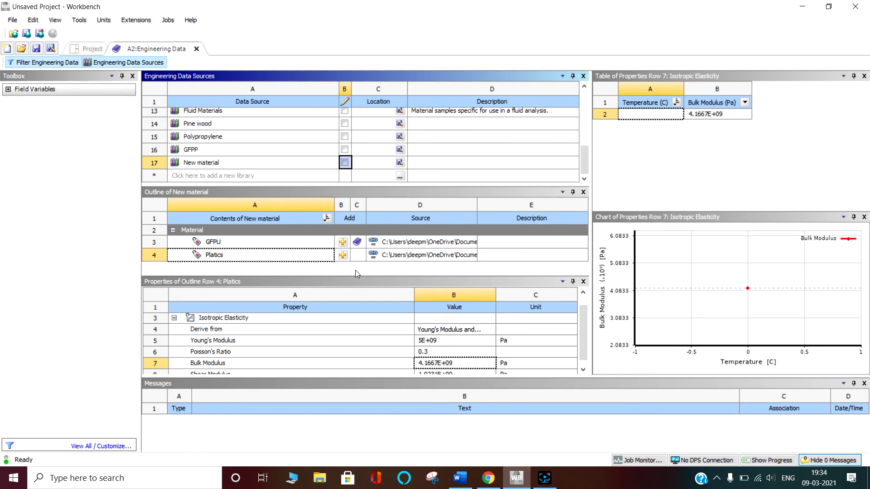
click(343, 255)
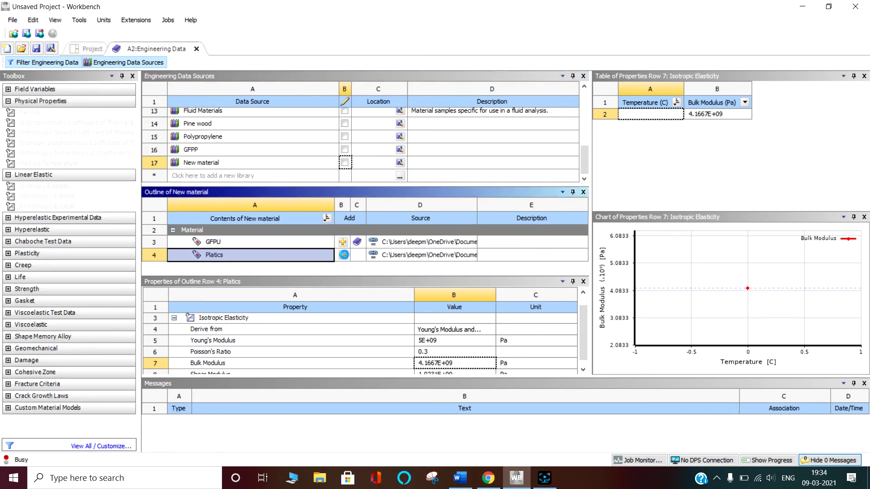
click(131, 63)
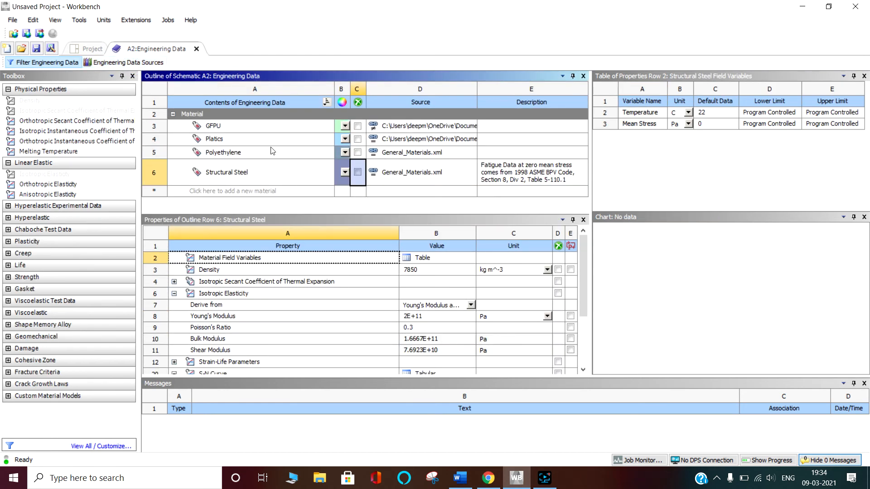
drag(357, 212, 357, 268)
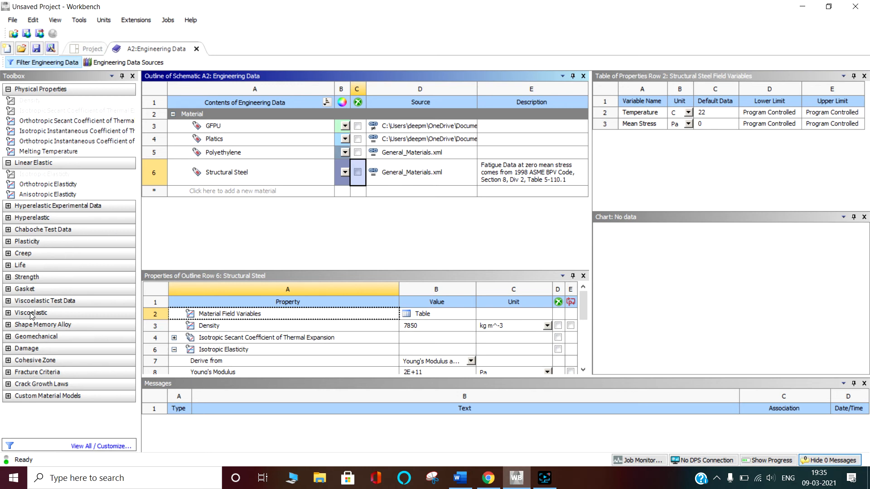
Step: Look over the hardening models available in the Plasticity property group
click(8, 243)
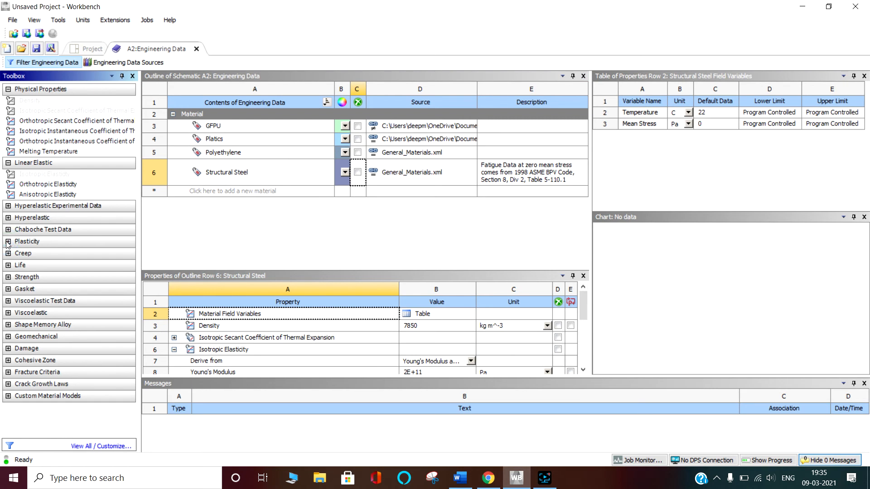
click(8, 241)
click(33, 254)
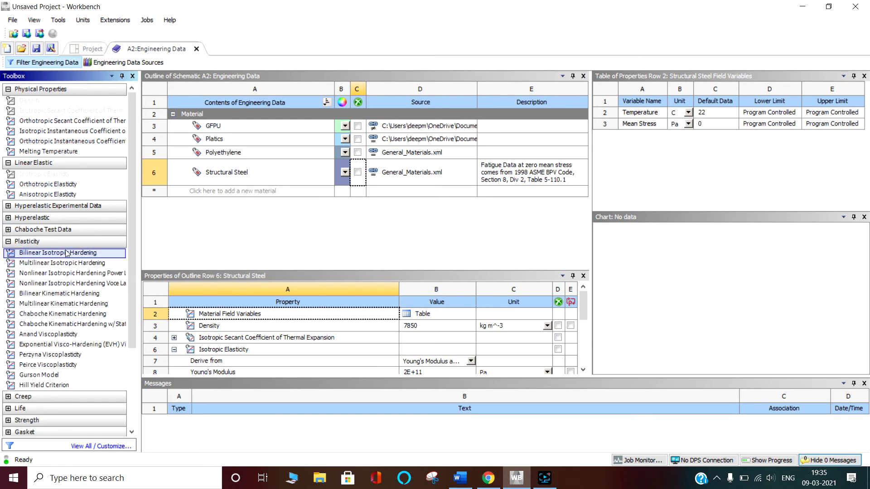
click(71, 265)
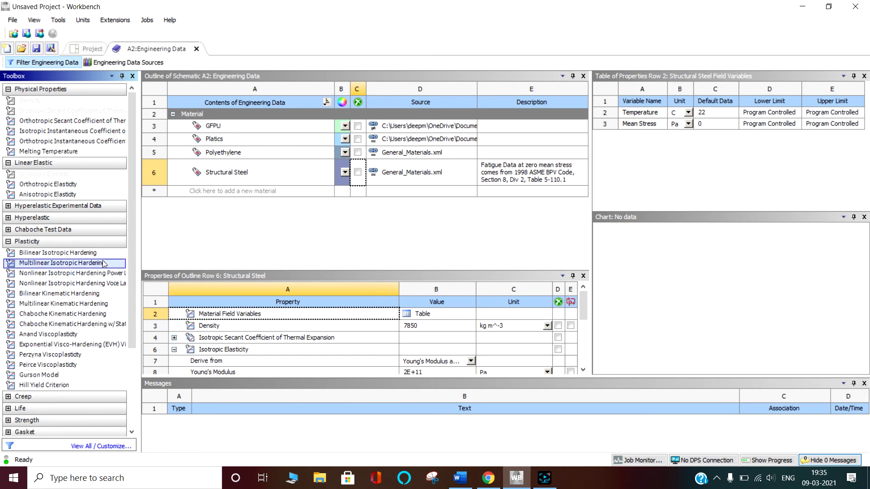
click(255, 228)
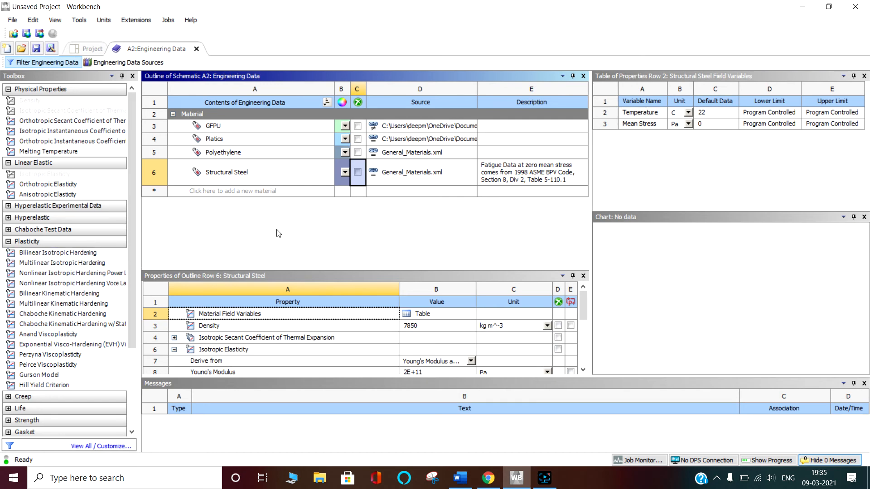
Step: Return to the project schematic and try to import Symmetric body.scdoc as the Static Structural geometry
click(88, 49)
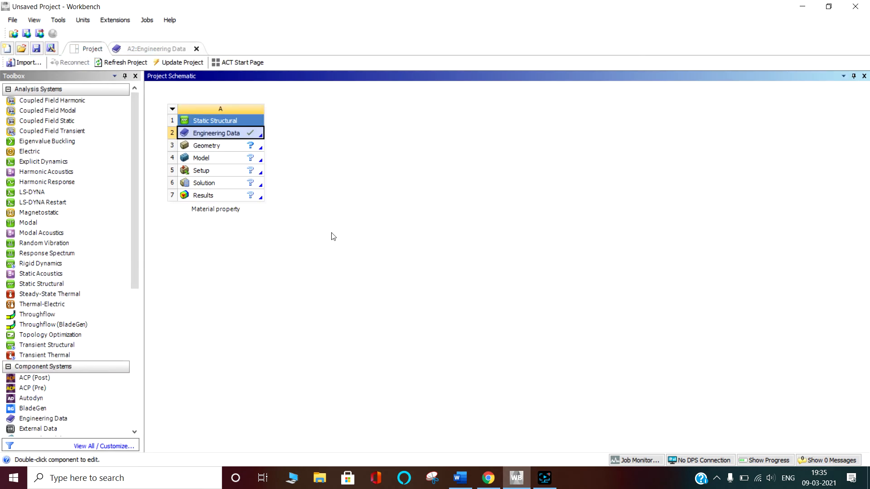
right_click(243, 146)
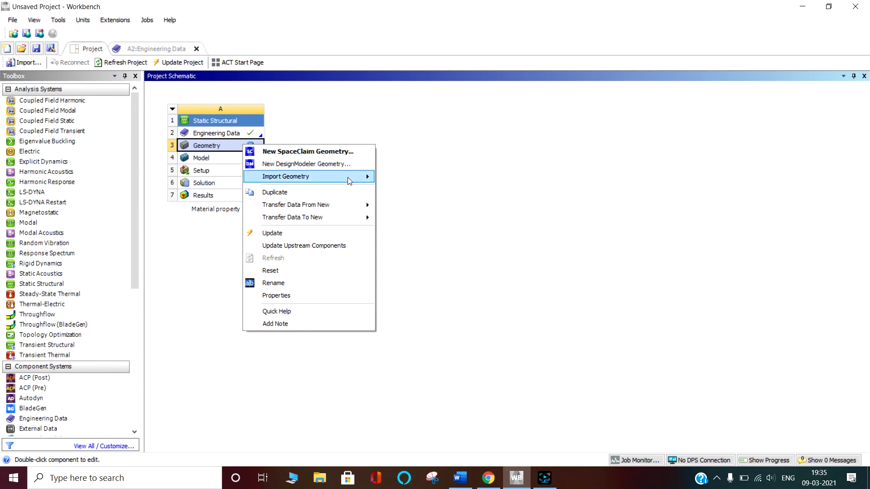
mouse_move(370, 178)
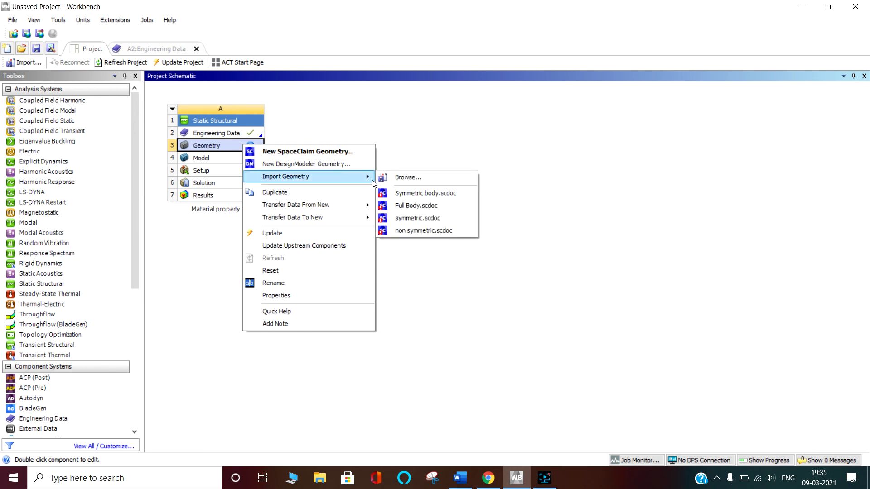
click(426, 195)
click(508, 262)
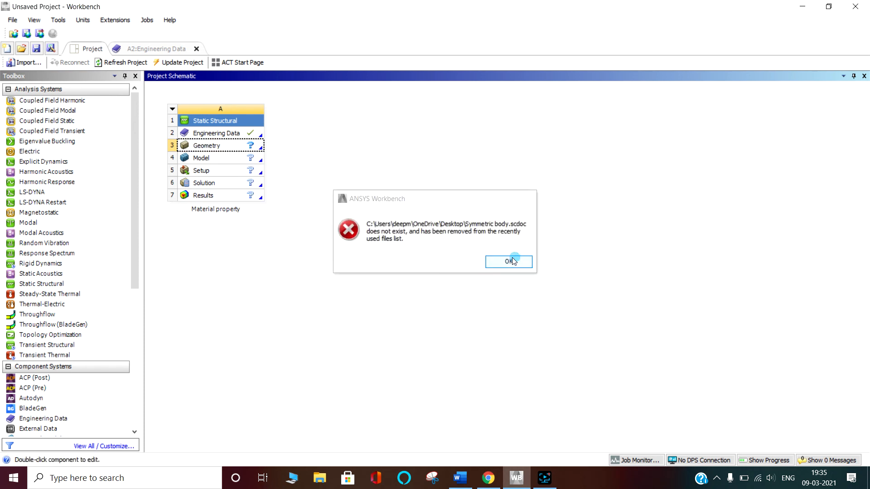
Step: Import the recent file Design1.scdoc as the geometry of the Static Structural system
right_click(256, 151)
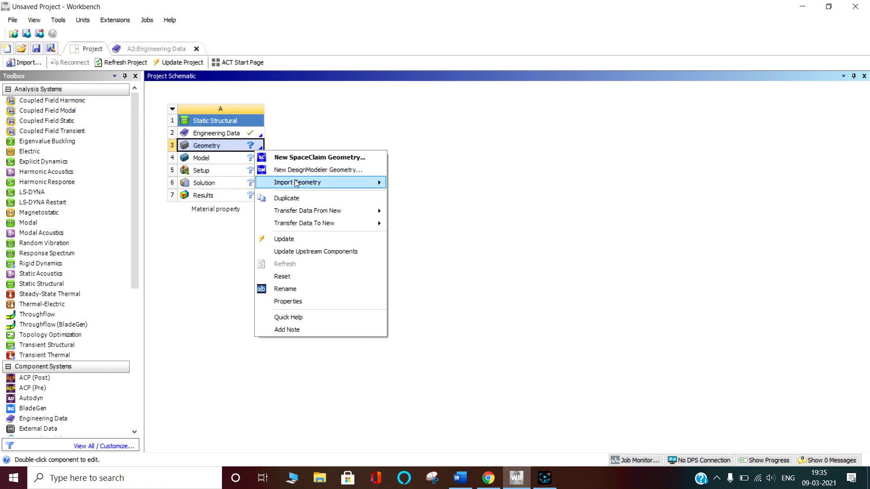
mouse_move(338, 183)
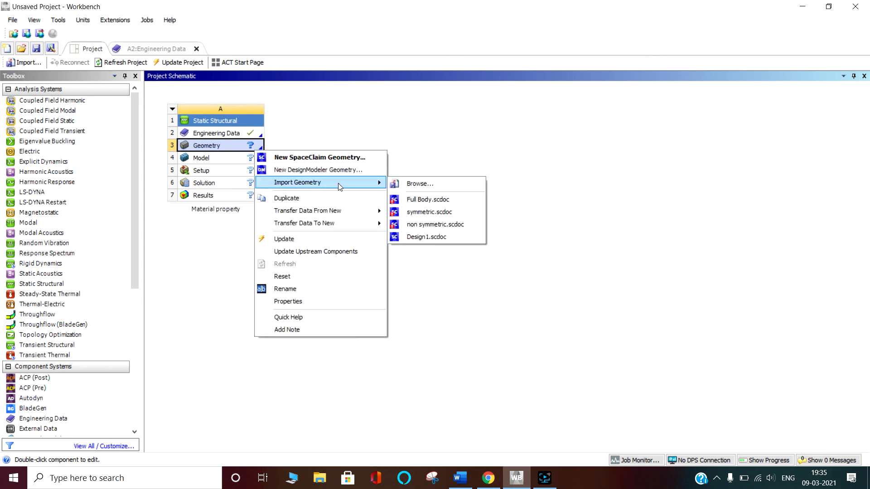
click(436, 239)
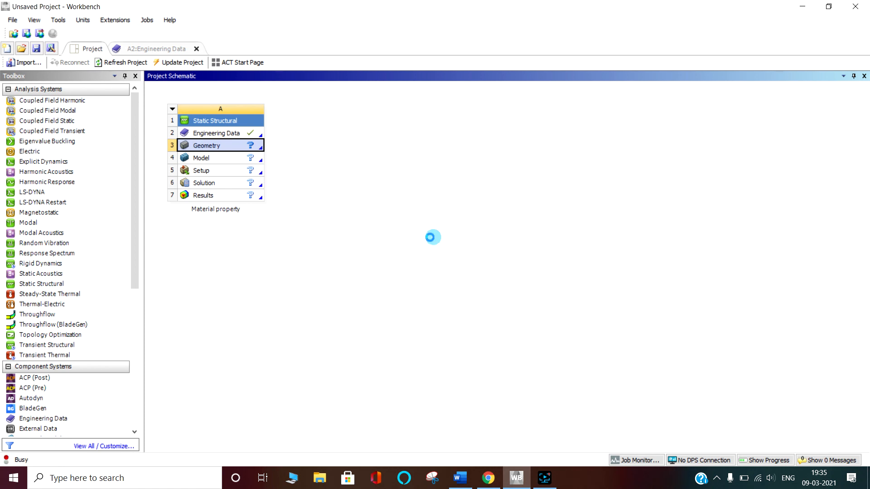
Step: Open the Static Structural system's Model in Mechanical and examine the imported perforated block from another angle
double_click(253, 160)
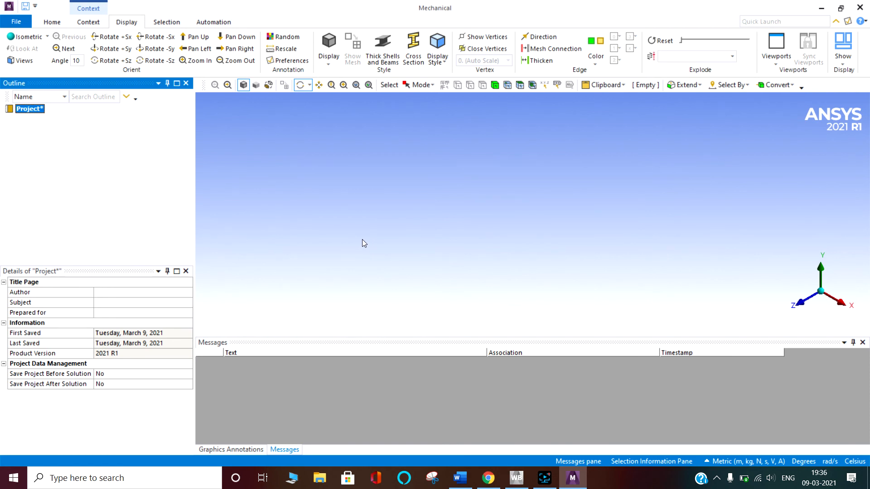
click(546, 481)
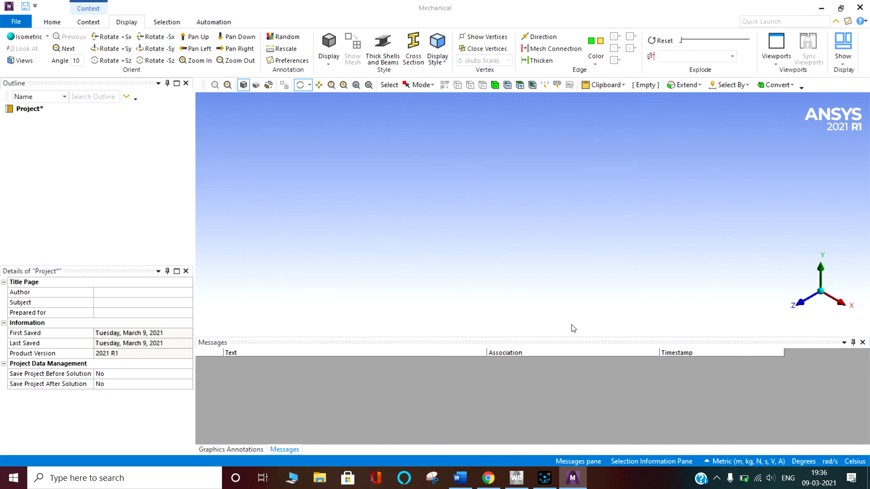
click(516, 478)
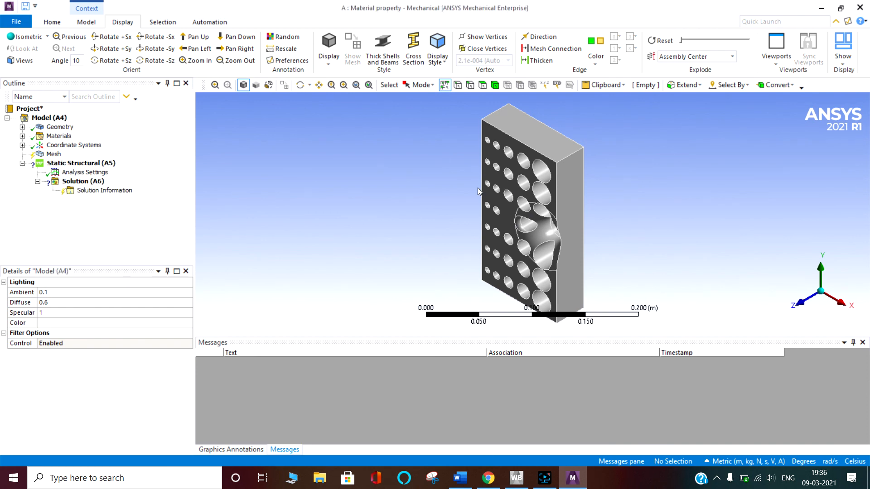
drag(428, 197, 586, 184)
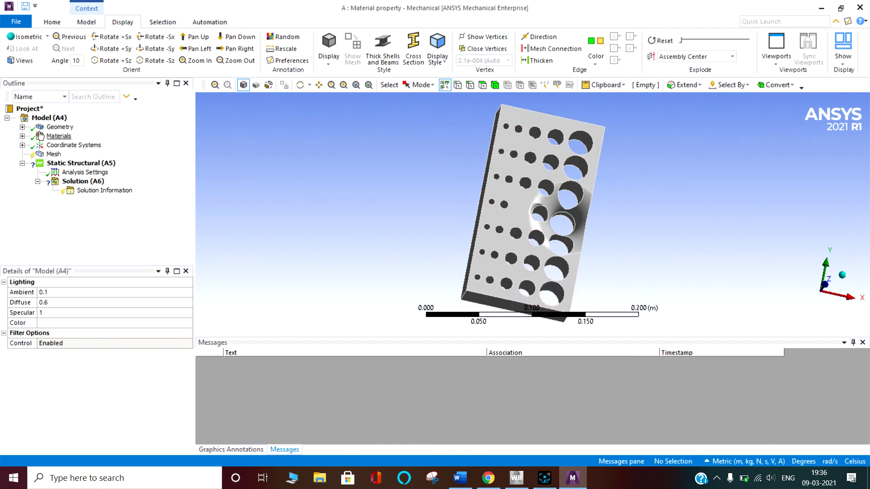
Step: Open the material assignment choices for the Design1\Solid body and look over the available engineering data materials
click(22, 127)
click(78, 138)
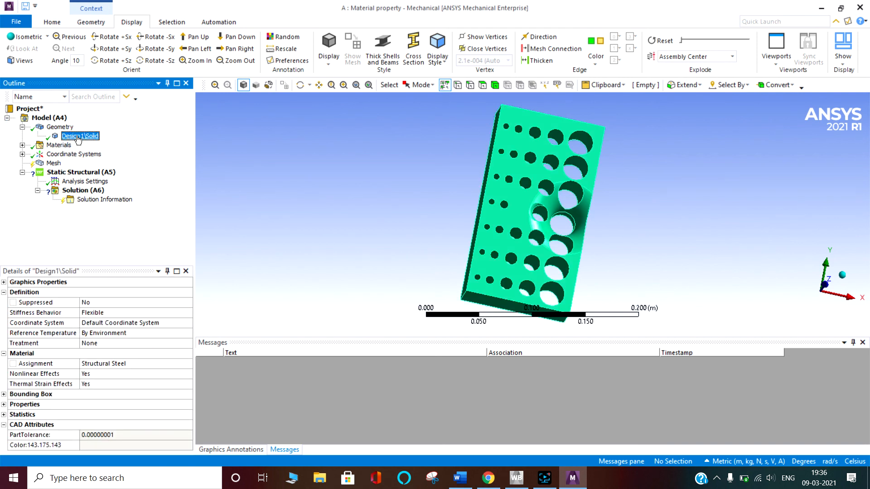
click(132, 365)
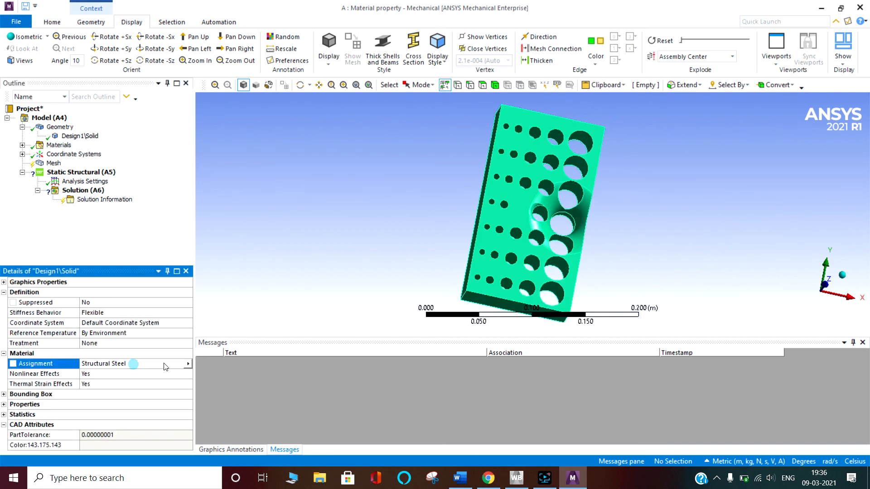
click(189, 364)
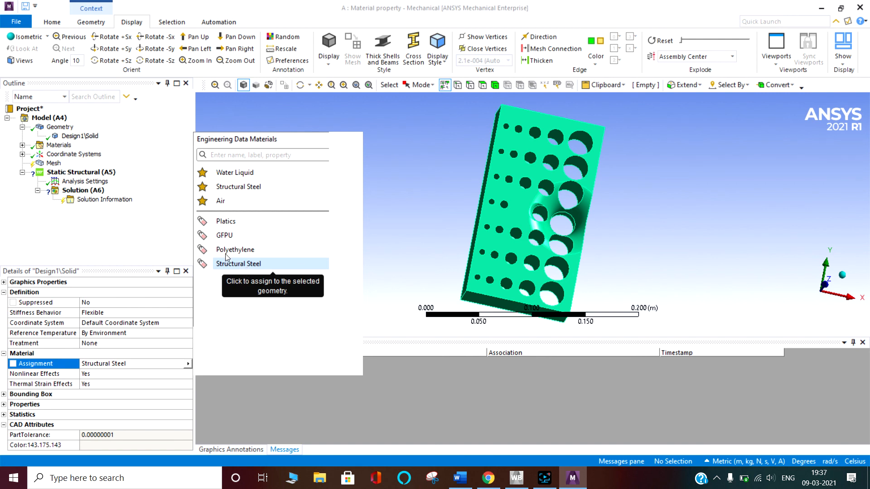
Step: Examine the density and orthotropic elasticity of GFPU in the model's materials, and display the overview of all Materials
click(22, 145)
click(69, 163)
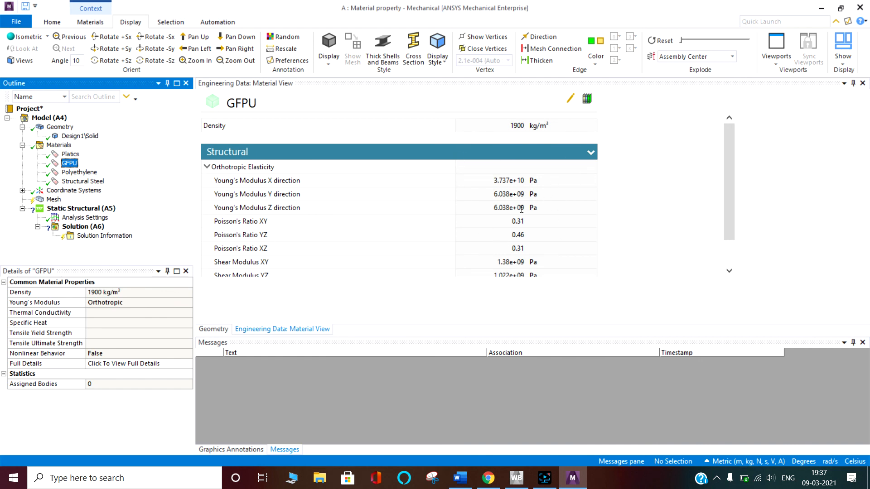
scroll(545, 240, down, 1)
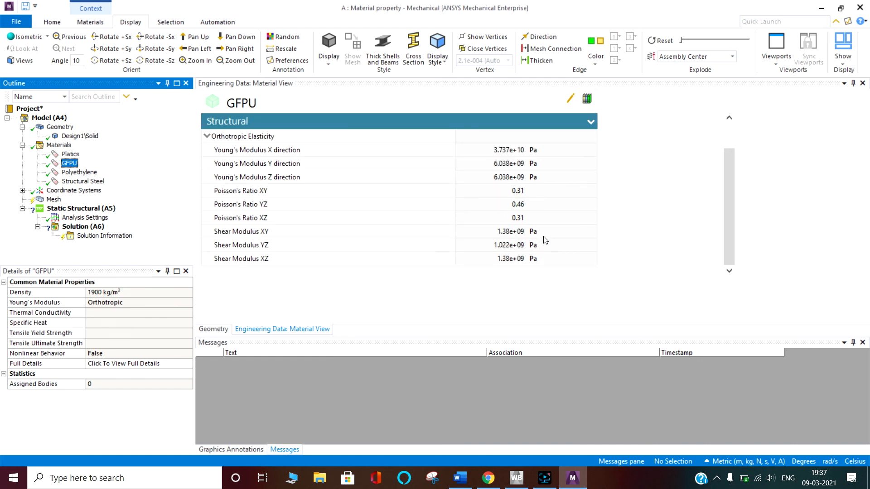
scroll(545, 240, up, 1)
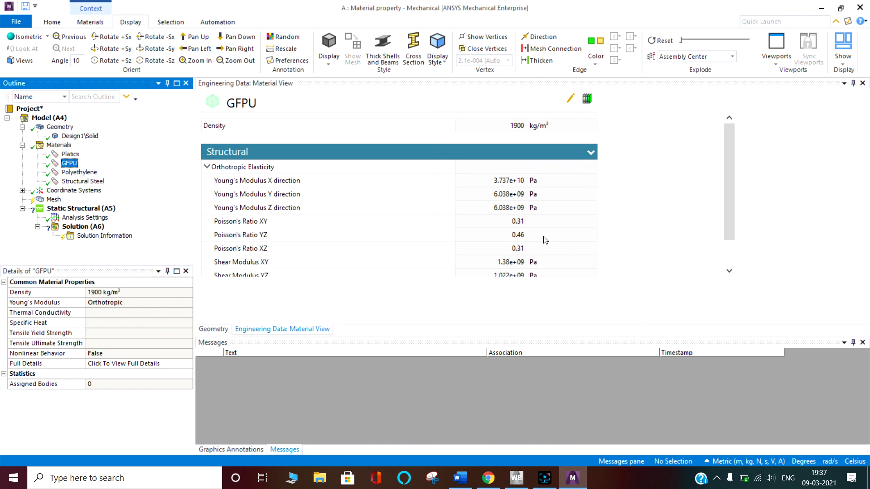
click(63, 146)
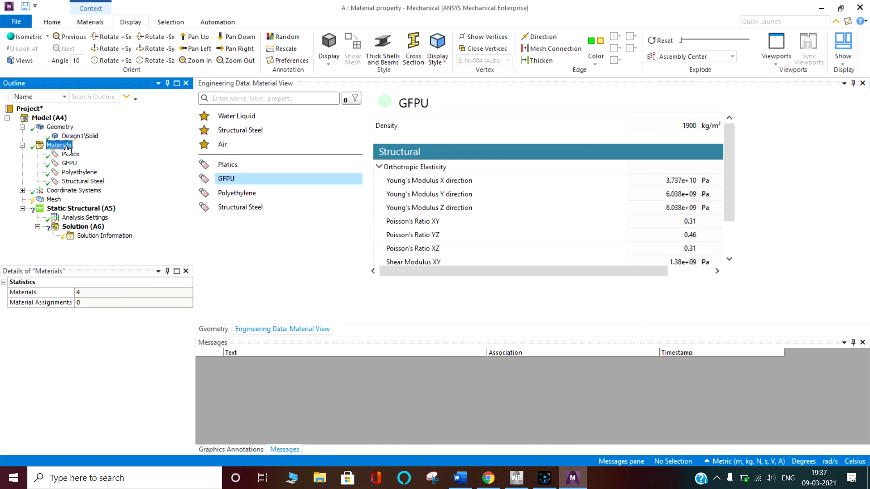